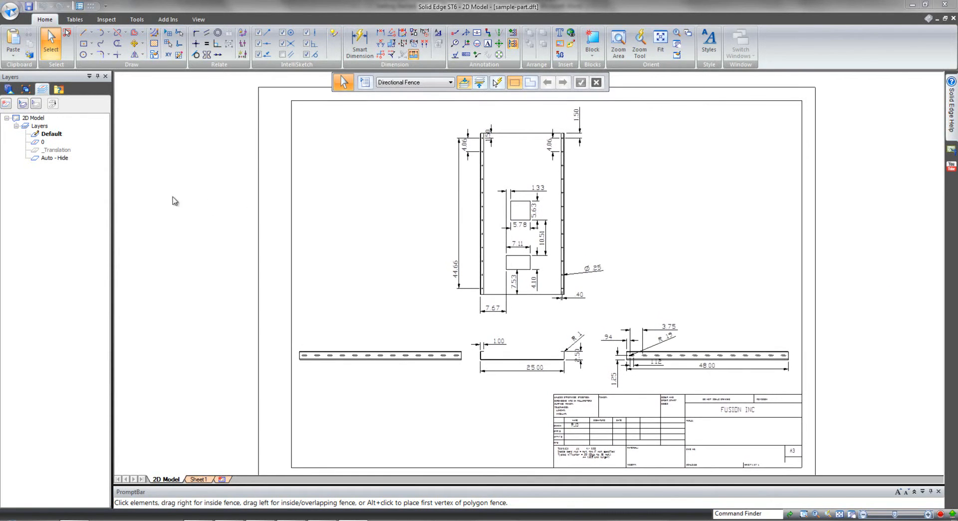
# Start Create 3D with a new ansi part.par file, third-angle projection, and linear, radial and angular dimensions included.
pyautogui.click(136, 21)
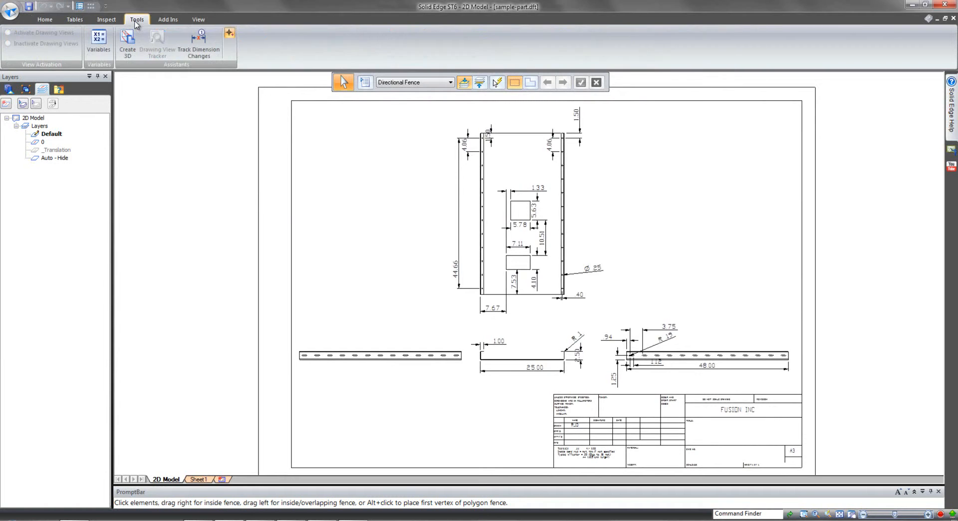
pyautogui.click(133, 47)
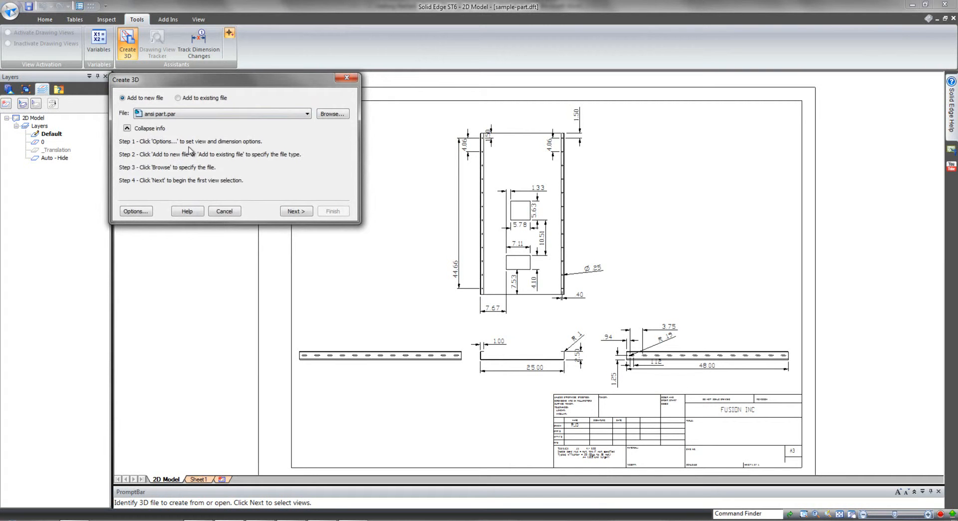
pyautogui.click(302, 116)
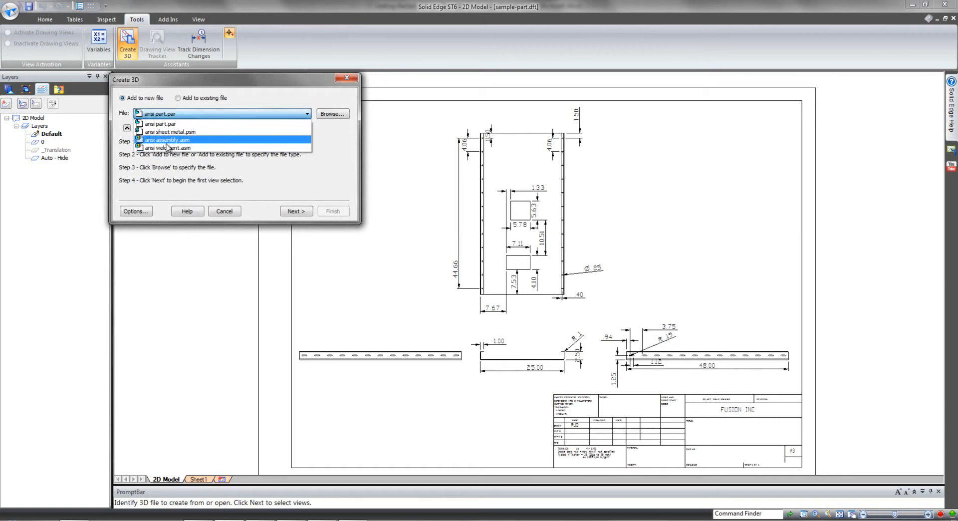
pyautogui.click(260, 174)
pyautogui.click(296, 211)
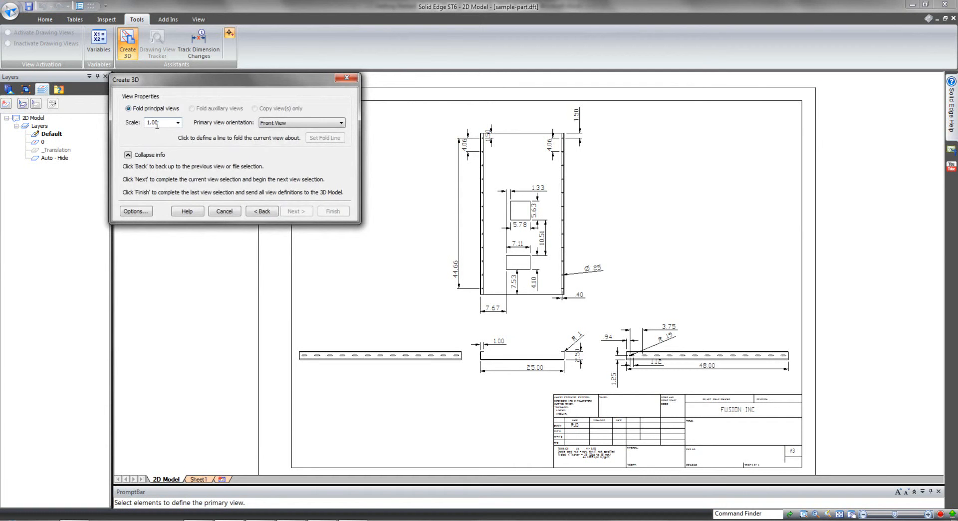
pyautogui.click(135, 211)
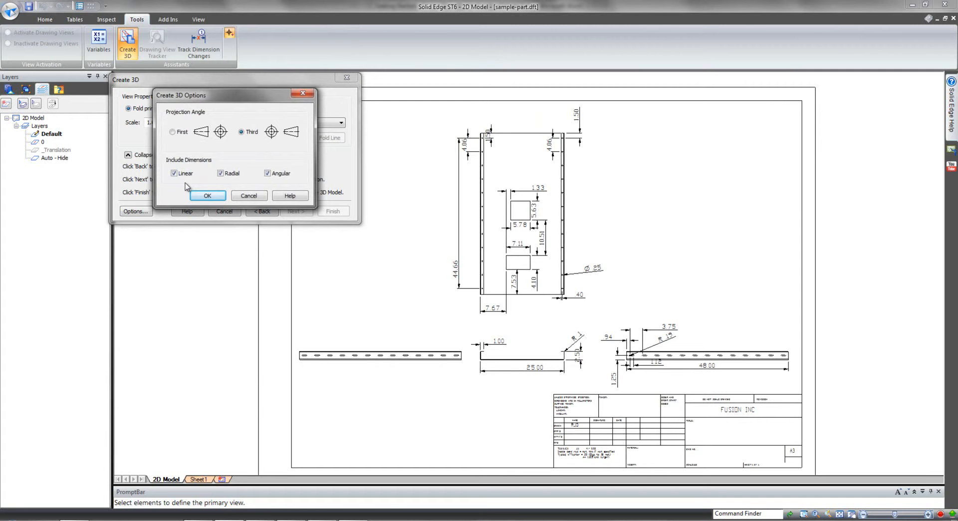
pyautogui.click(202, 196)
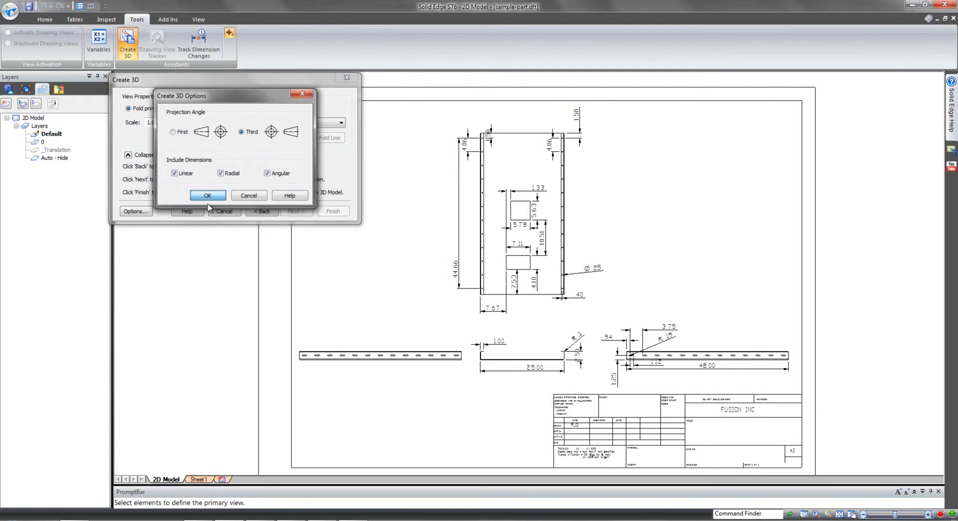
# Define the 25.00 wide channel profile and its dimensions as the primary Front View at scale 1.00.
pyautogui.scroll(5, 380, 384)
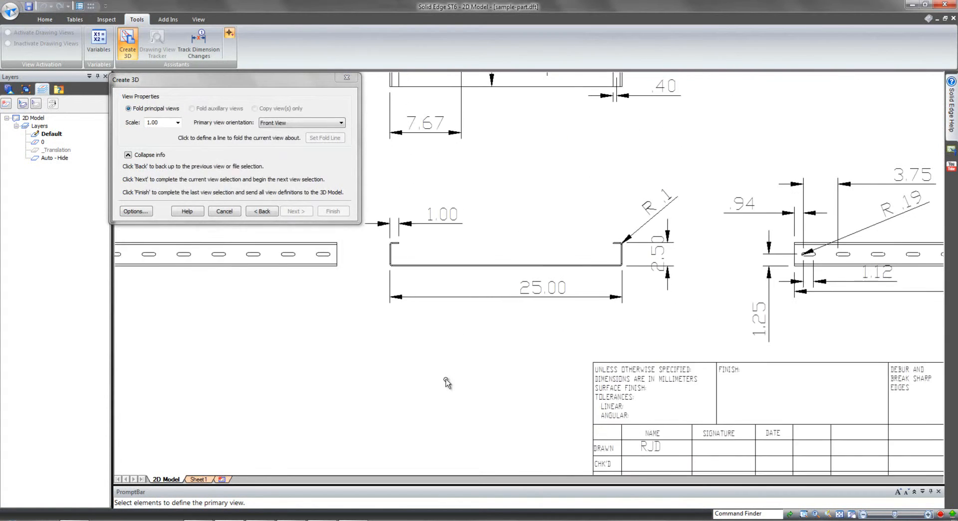
pyautogui.moveTo(497, 378); pyautogui.dragTo(497, 382, button='middle')
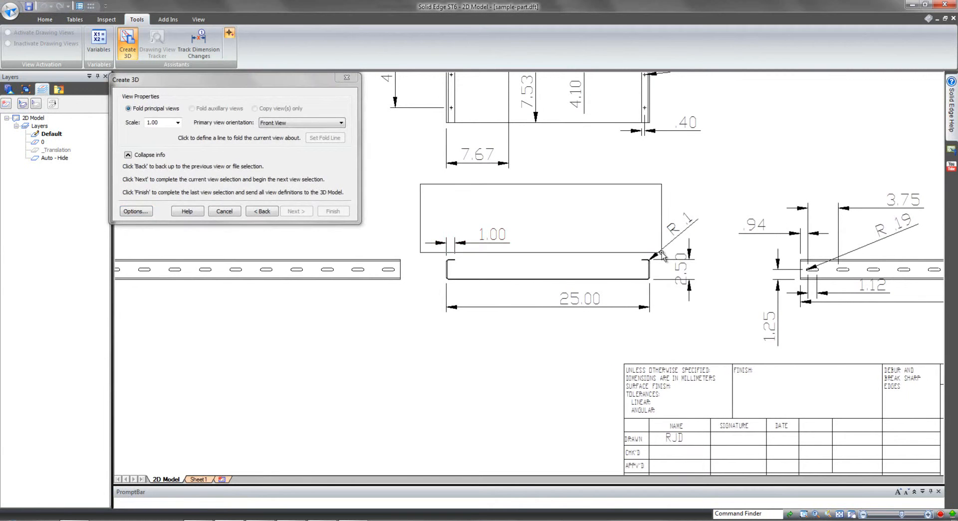
pyautogui.click(719, 331)
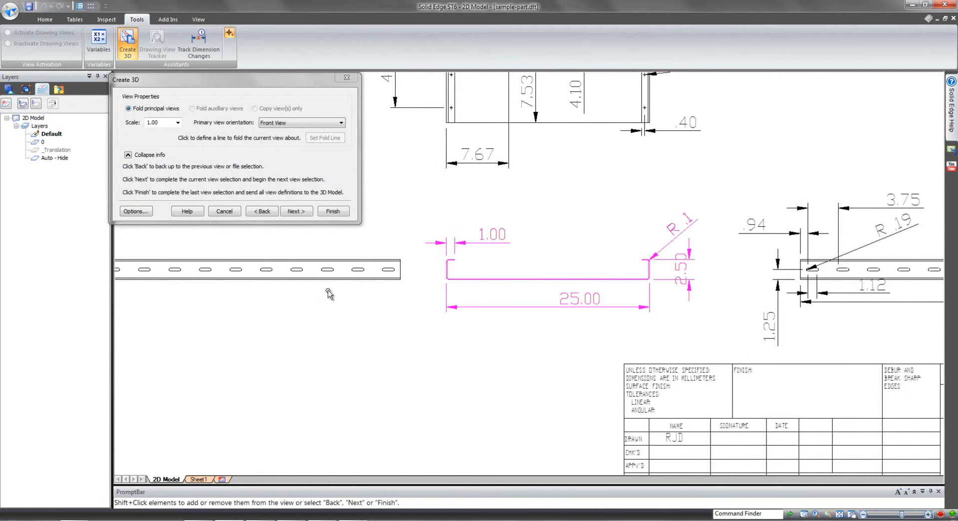
pyautogui.click(296, 211)
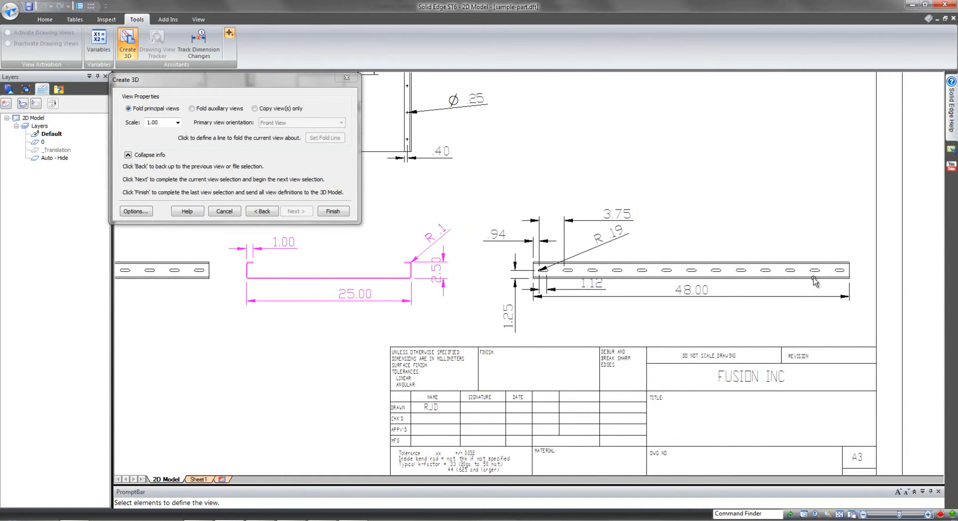
# Add the dimensioned 48.00 slotted side view and the large top view as folded principal views, and generate the 3D part sketches.
pyautogui.click(863, 338)
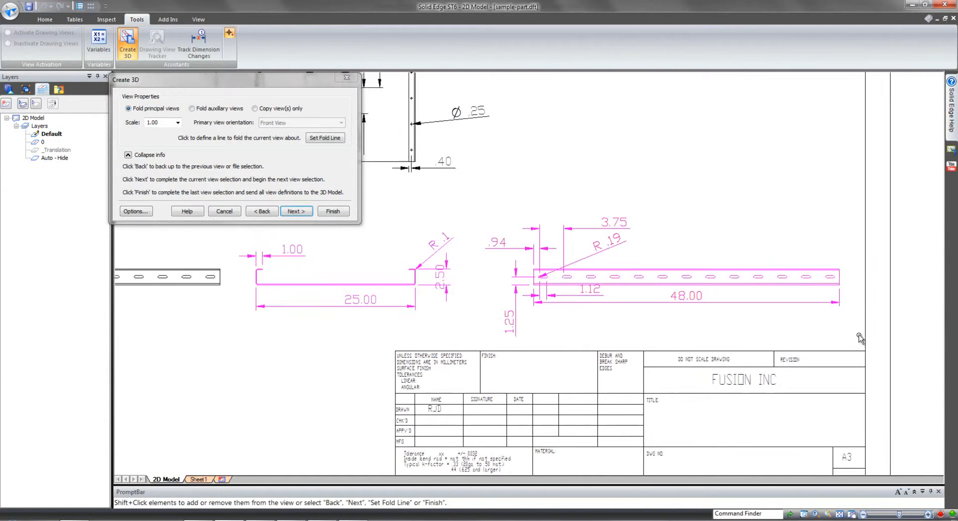
pyautogui.click(296, 211)
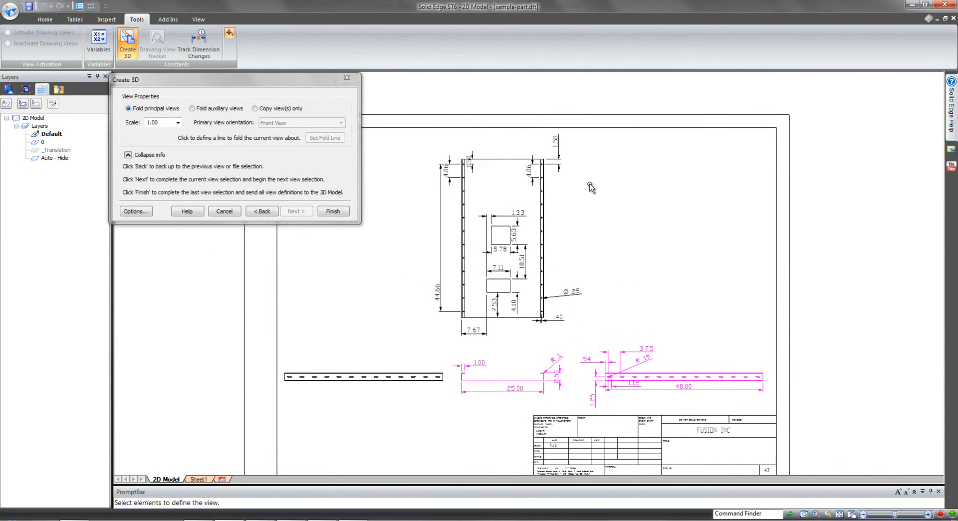
pyautogui.click(593, 335)
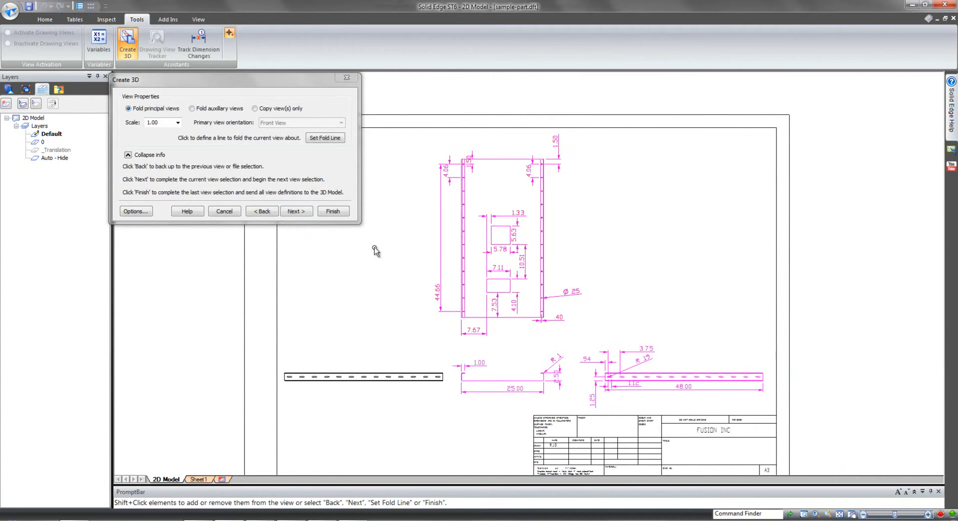
pyautogui.click(332, 211)
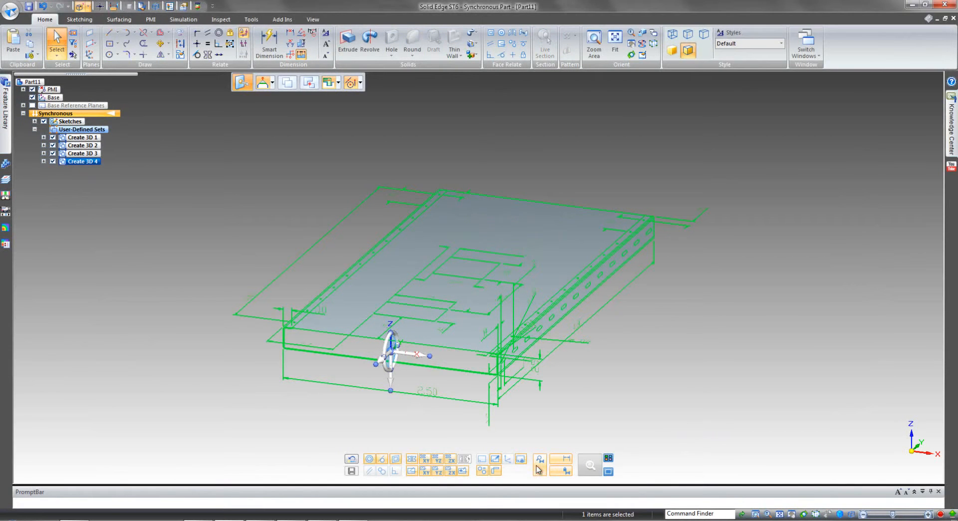
pyautogui.click(687, 413)
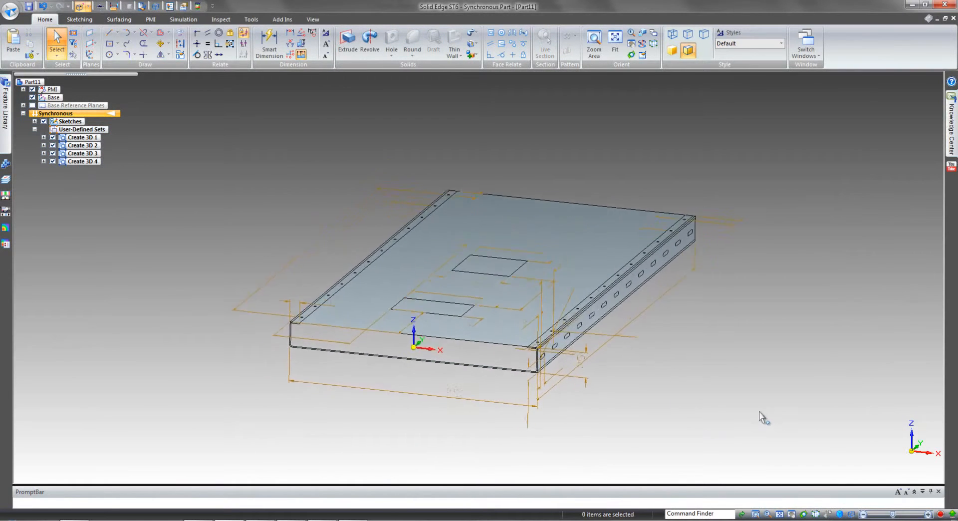
pyautogui.scroll(2, 591, 402)
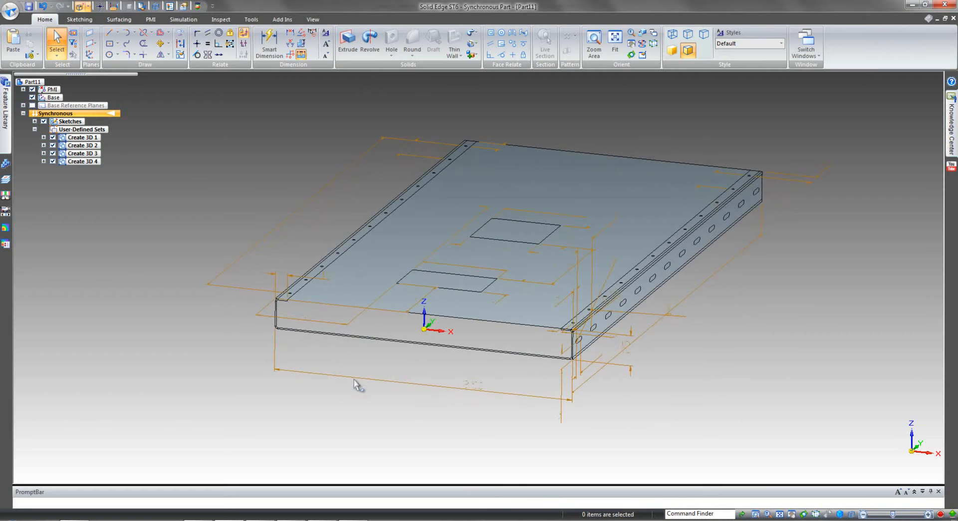
pyautogui.moveTo(471, 397); pyautogui.dragTo(650, 213, button='middle')
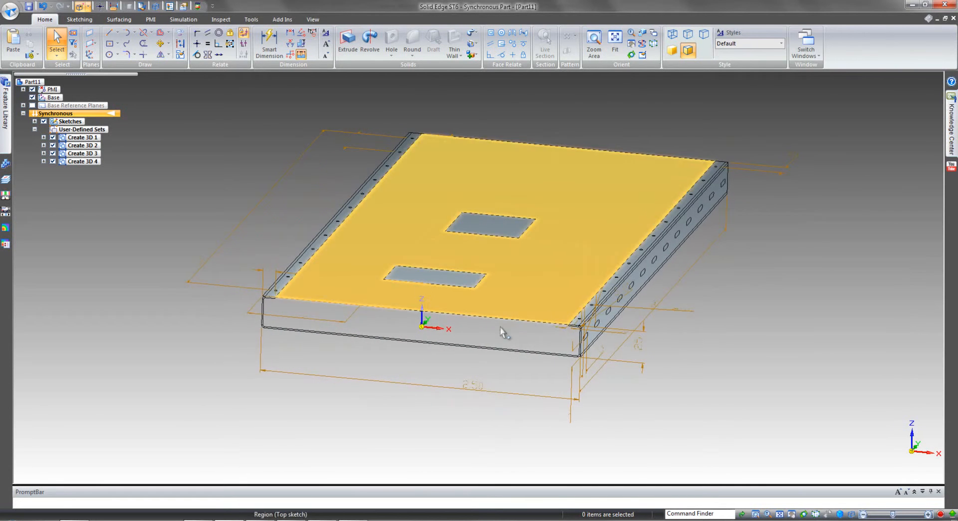
pyautogui.moveTo(258, 371); pyautogui.dragTo(243, 365, button='middle')
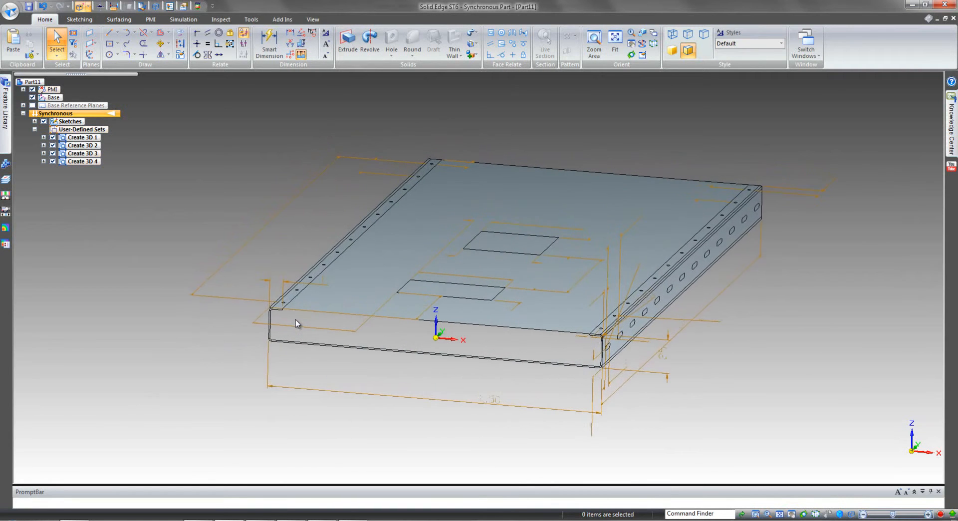
# Select the front sketch regions forming the channel's left lip, left wall, both left bends and the bottom.
pyautogui.scroll(6, 297, 323)
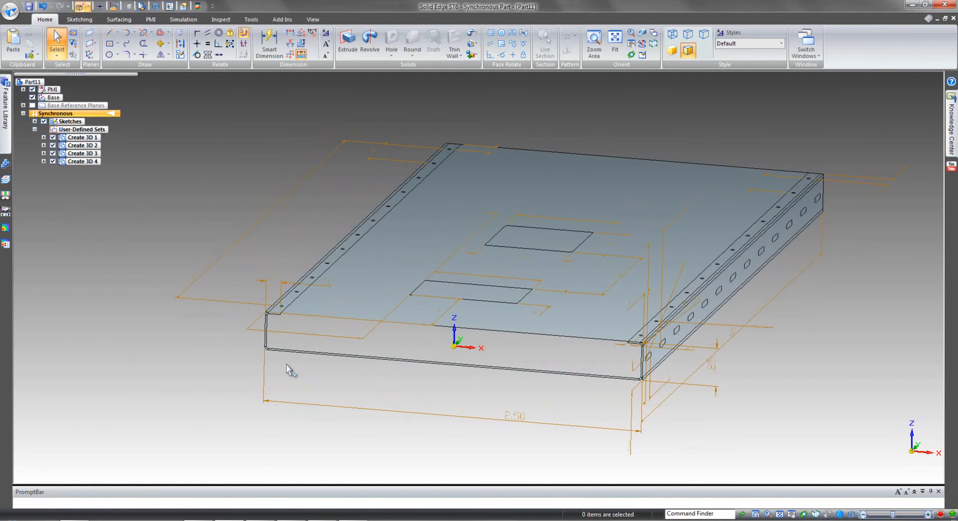
pyautogui.scroll(10, 287, 370)
pyautogui.scroll(10, 272, 381)
pyautogui.keyDown('shift'); pyautogui.moveTo(325, 315); pyautogui.dragTo(324, 307, button='middle'); pyautogui.keyUp('shift')
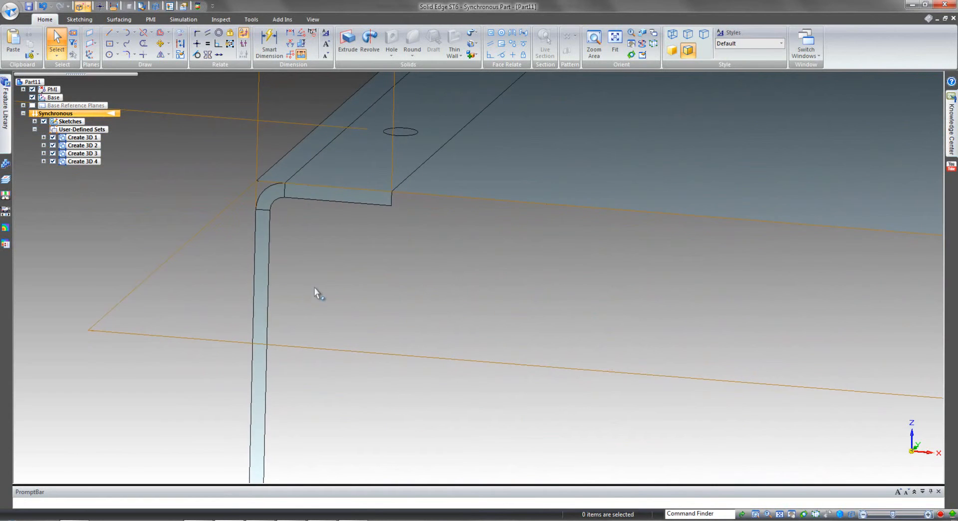
pyautogui.click(313, 198)
pyautogui.keyDown('ctrl'); pyautogui.click(268, 197); pyautogui.keyUp('ctrl')
pyautogui.keyDown('ctrl'); pyautogui.click(264, 225); pyautogui.keyUp('ctrl')
pyautogui.keyDown('ctrl'); pyautogui.scroll(-5, 370, 267); pyautogui.keyUp('ctrl')
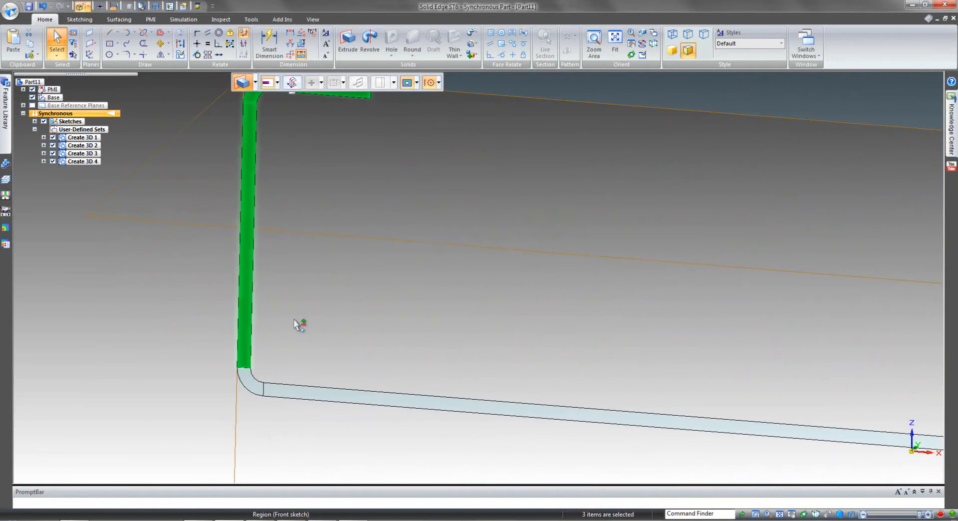
pyautogui.keyDown('ctrl'); pyautogui.click(251, 385); pyautogui.keyUp('ctrl')
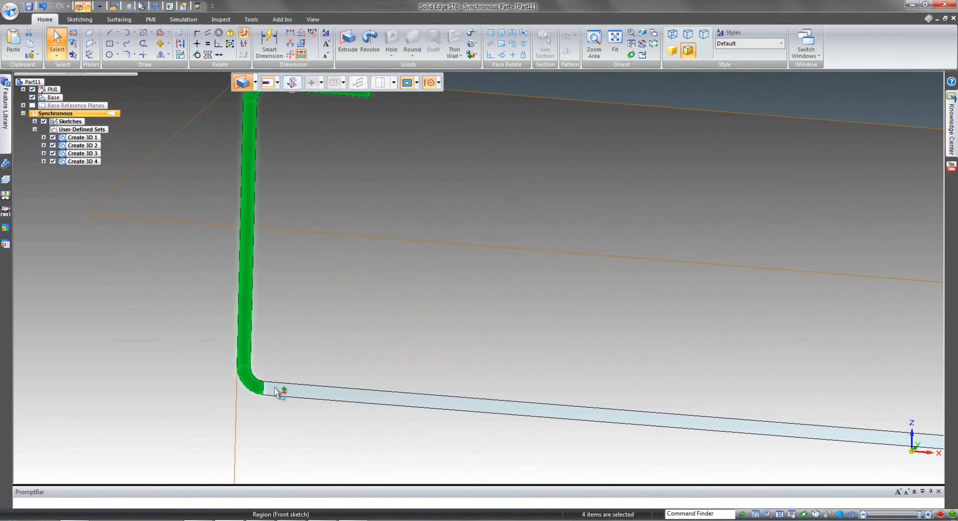
pyautogui.keyDown('ctrl'); pyautogui.click(278, 391); pyautogui.keyUp('ctrl')
# Add the right bends, right wall and right lip regions of the front sketch to the selection.
pyautogui.keyDown('shift'); pyautogui.scroll(-10, 366, 429); pyautogui.keyUp('shift')
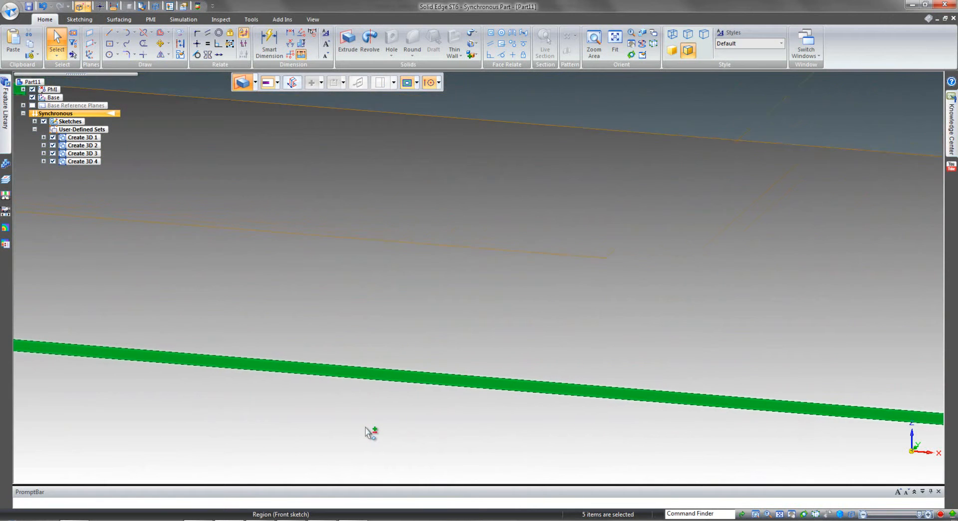
pyautogui.keyDown('shift'); pyautogui.scroll(-10, 370, 433); pyautogui.keyUp('shift')
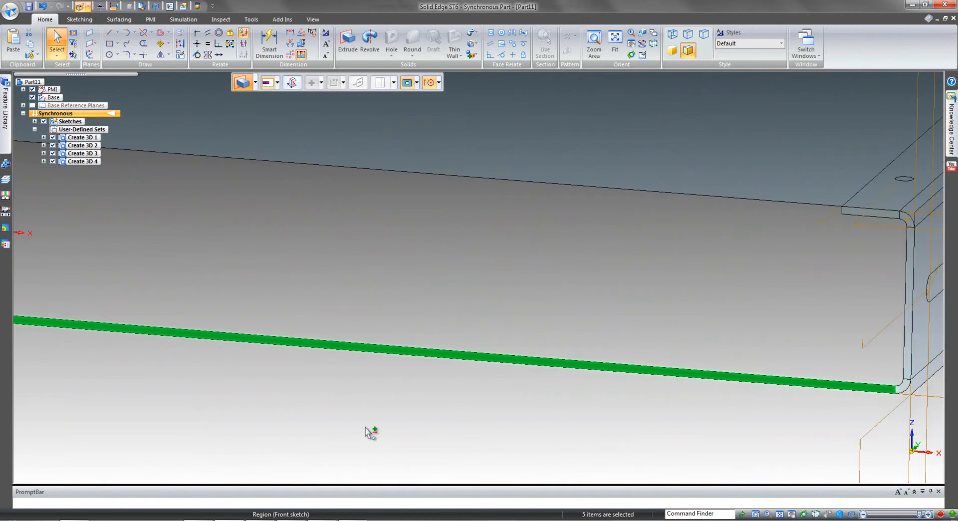
pyautogui.keyDown('shift'); pyautogui.scroll(-3, 370, 432); pyautogui.keyUp('shift')
pyautogui.keyDown('ctrl'); pyautogui.click(581, 391); pyautogui.keyUp('ctrl')
pyautogui.keyDown('ctrl'); pyautogui.click(586, 370); pyautogui.keyUp('ctrl')
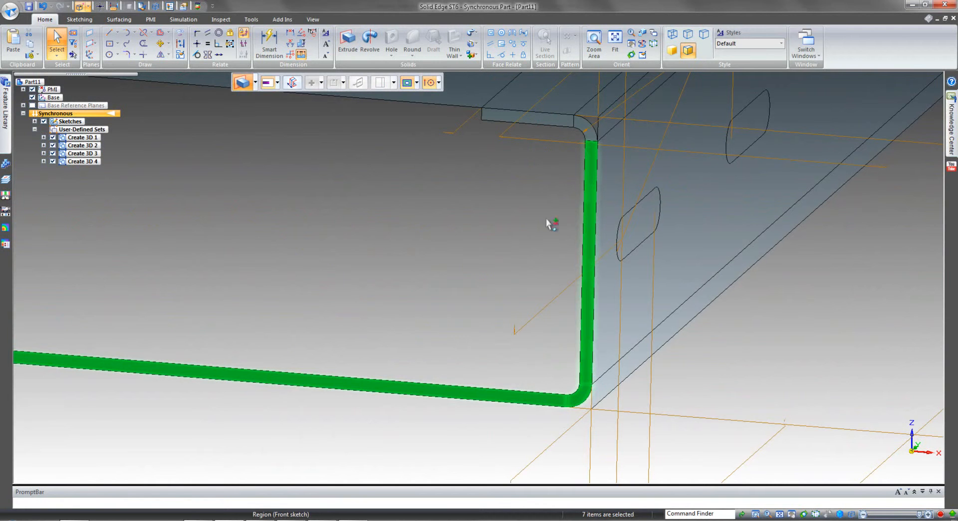
pyautogui.keyDown('ctrl'); pyautogui.click(564, 119); pyautogui.keyUp('ctrl')
pyautogui.scroll(-5, 526, 191)
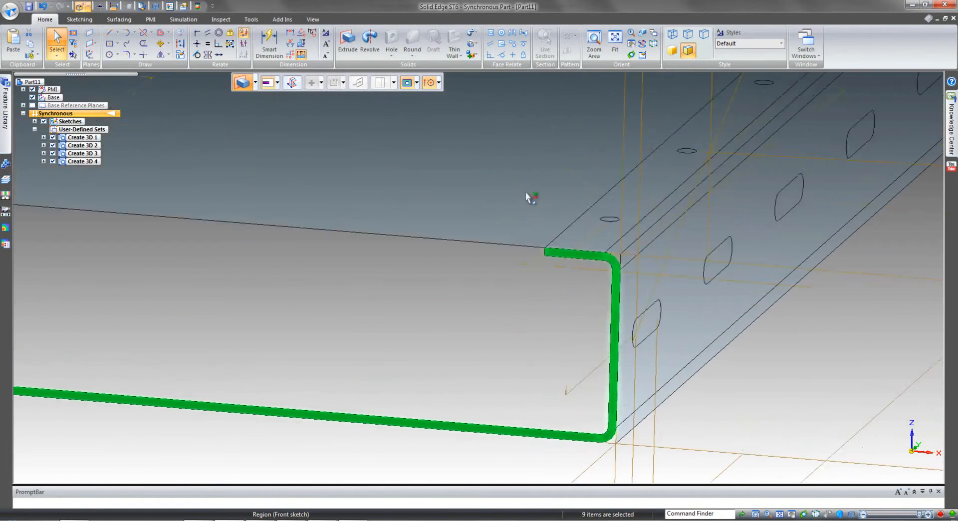
# Extrude the selected channel profile 4.800 in, up to the far-end vertex of the top sketch.
pyautogui.moveTo(441, 261); pyautogui.dragTo(352, 305, button='middle')
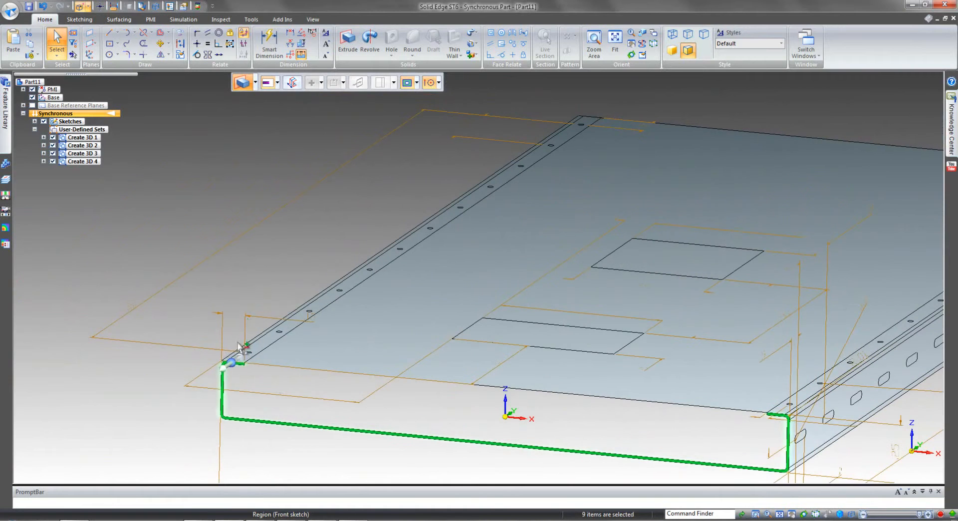
pyautogui.click(240, 356)
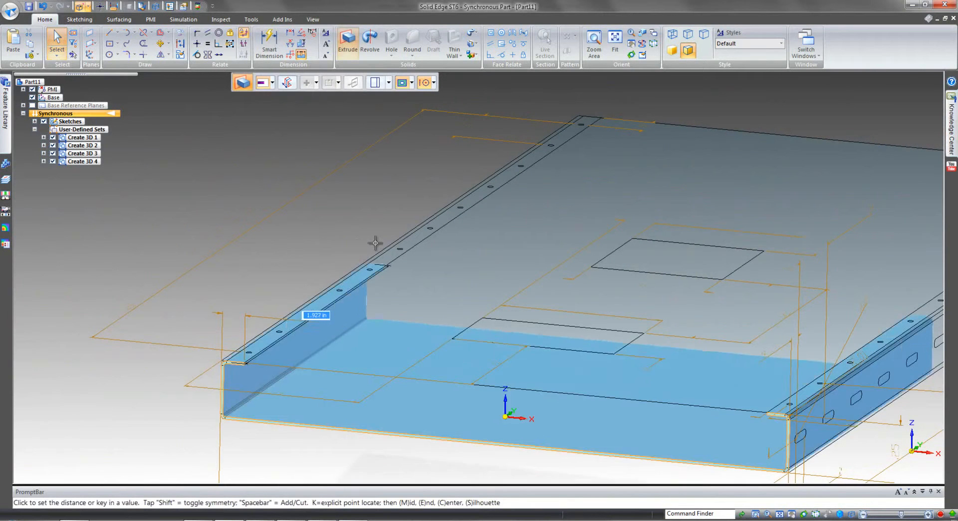
pyautogui.scroll(3, 376, 243)
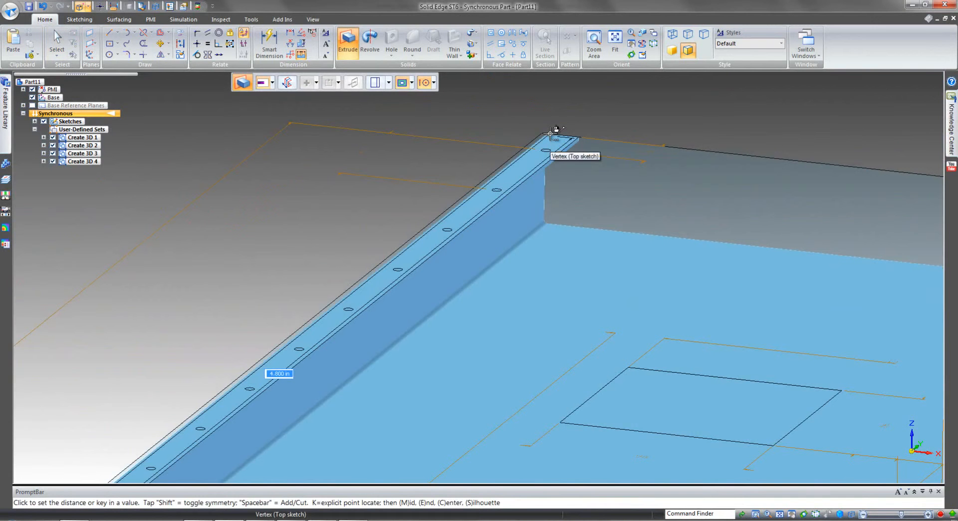
pyautogui.click(550, 134)
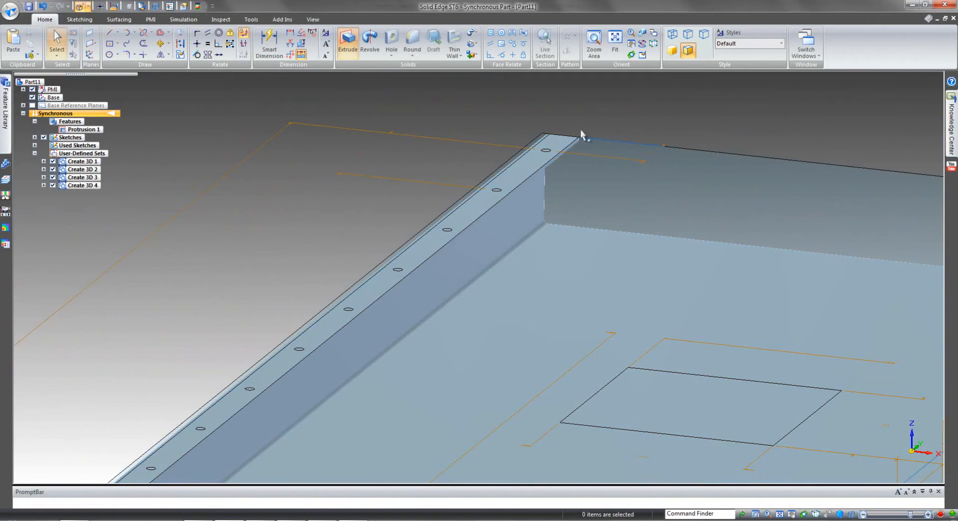
# Select all the slot regions in the side sketch and cut them through both side walls of the channel.
pyautogui.scroll(-5, 652, 99)
pyautogui.scroll(-3, 651, 98)
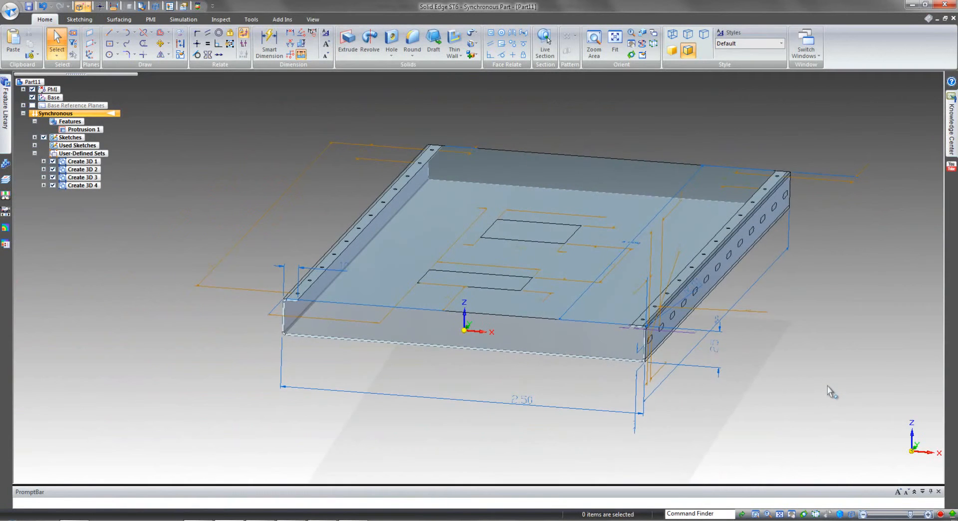
pyautogui.hotkey('ctrl', 'r')
pyautogui.moveTo(113, 303); pyautogui.dragTo(801, 334)
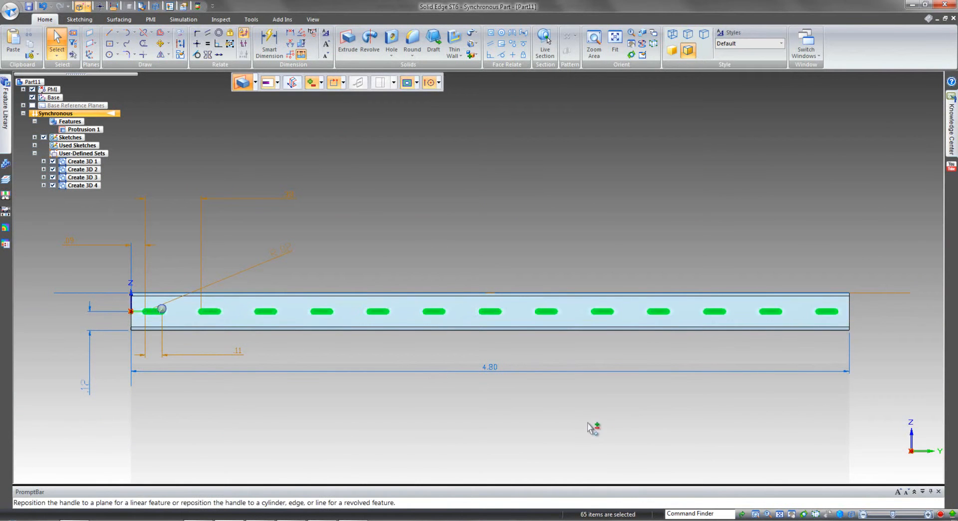
pyautogui.hotkey('ctrl', 'i')
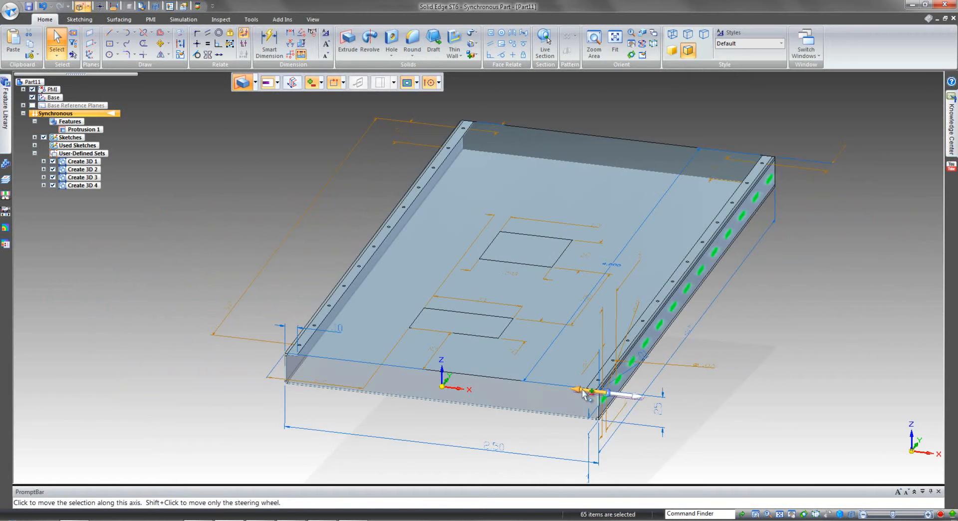
pyautogui.click(585, 394)
pyautogui.click(212, 353)
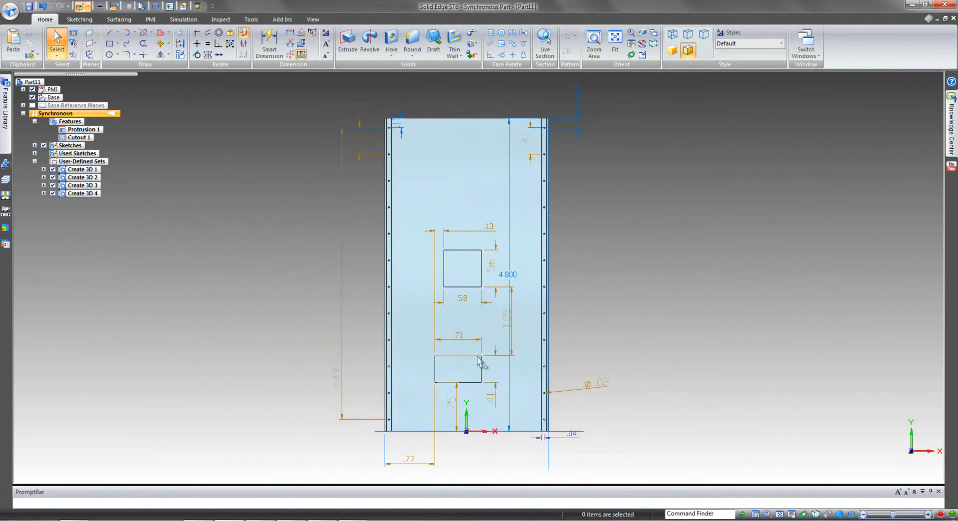
pyautogui.scroll(1, 498, 220)
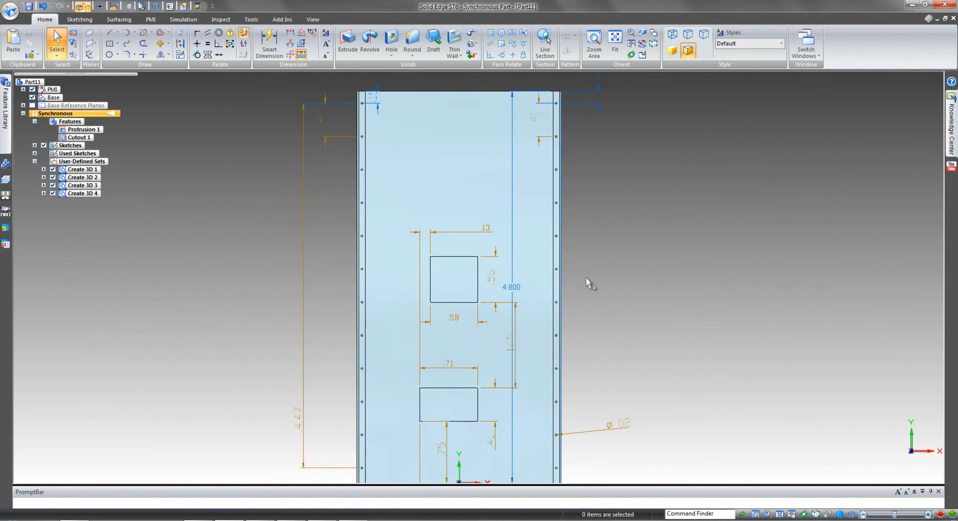
# Select all the small hole regions along both lips in the top sketch and cut them down through the lips.
pyautogui.scroll(-1, 585, 273)
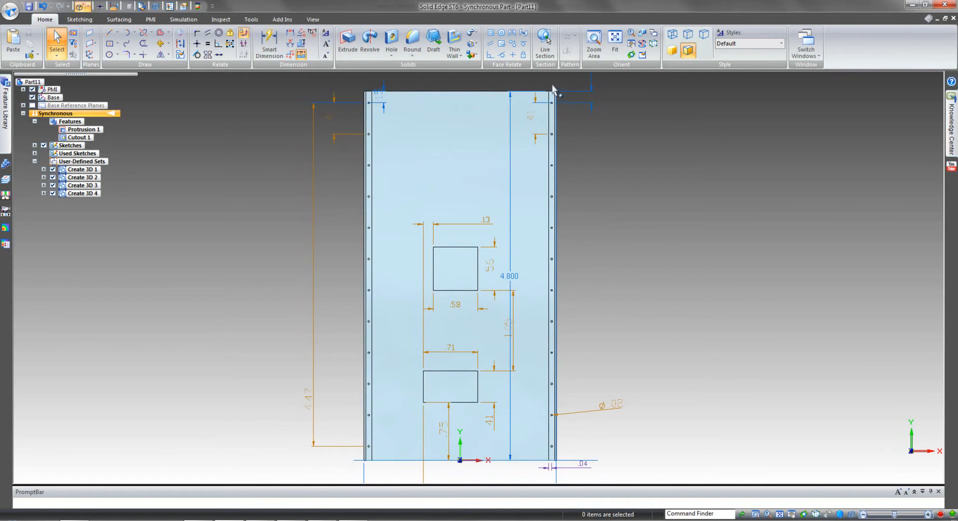
pyautogui.moveTo(549, 82); pyautogui.dragTo(554, 468)
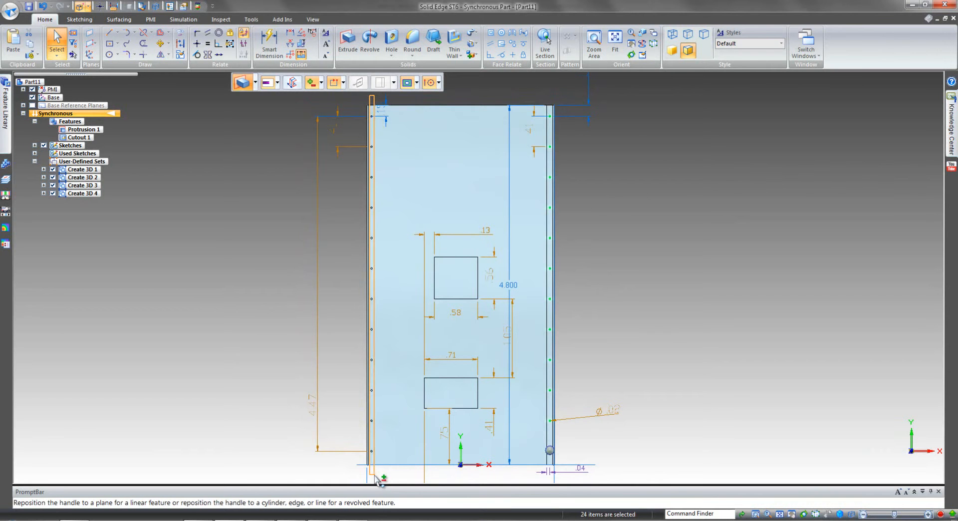
pyautogui.click(373, 477)
pyautogui.moveTo(690, 269); pyautogui.dragTo(670, 291, button='middle')
pyautogui.scroll(6, 676, 295)
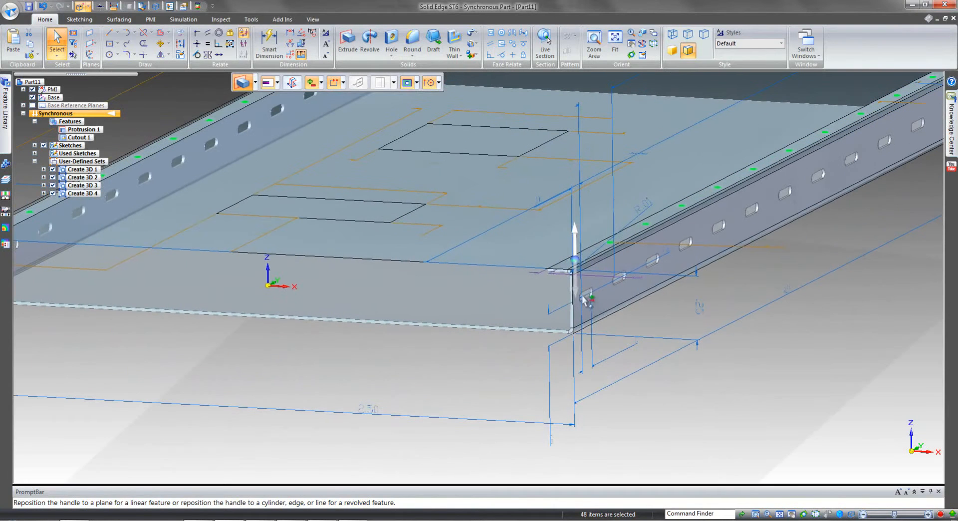
pyautogui.click(573, 252)
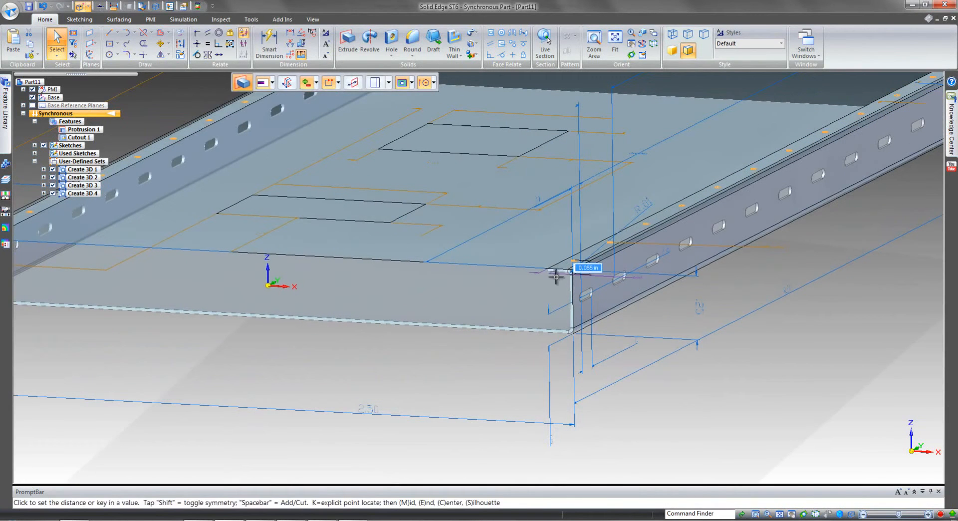
pyautogui.click(536, 284)
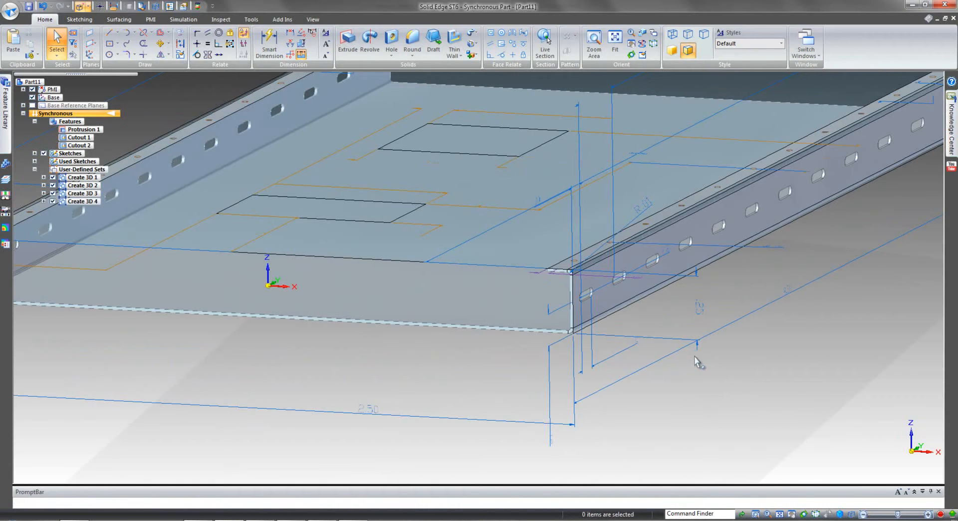
# Select both rectangular regions in the top sketch and cut them down through the channel's bottom.
pyautogui.hotkey('ctrl', 'f')
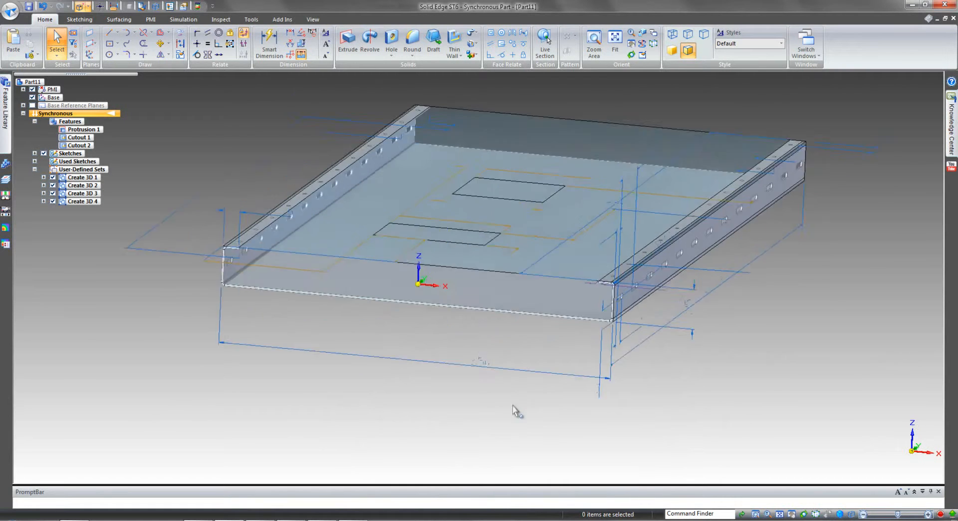
pyautogui.click(523, 187)
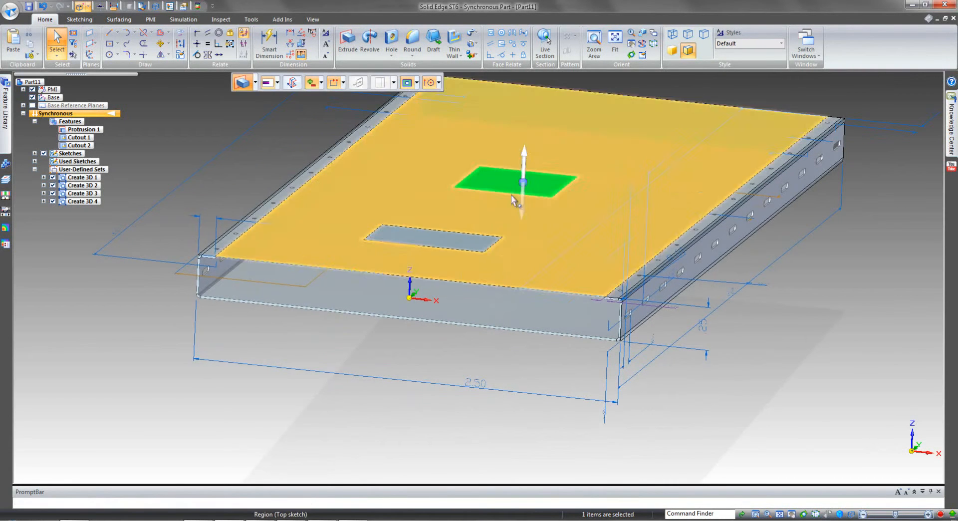
pyautogui.keyDown('ctrl'); pyautogui.click(467, 246); pyautogui.keyUp('ctrl')
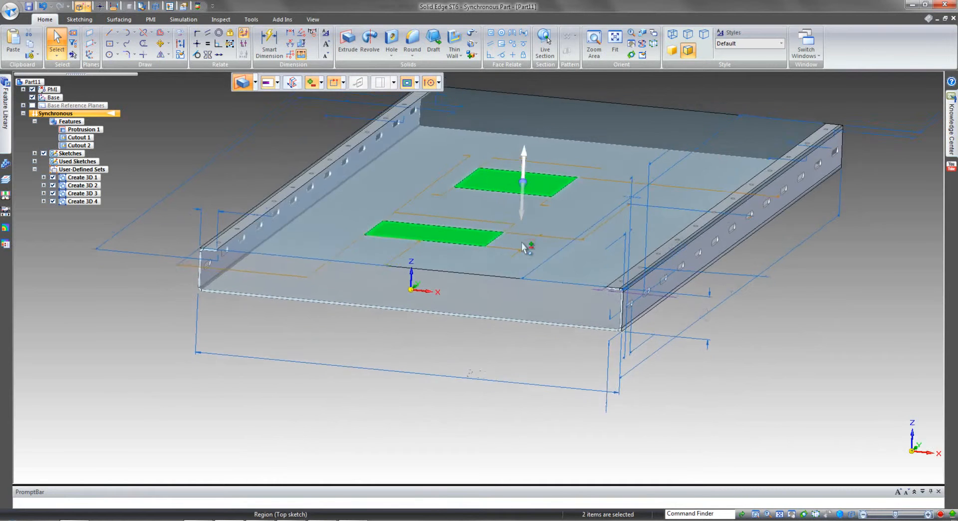
pyautogui.moveTo(500, 275); pyautogui.dragTo(501, 285, button='middle')
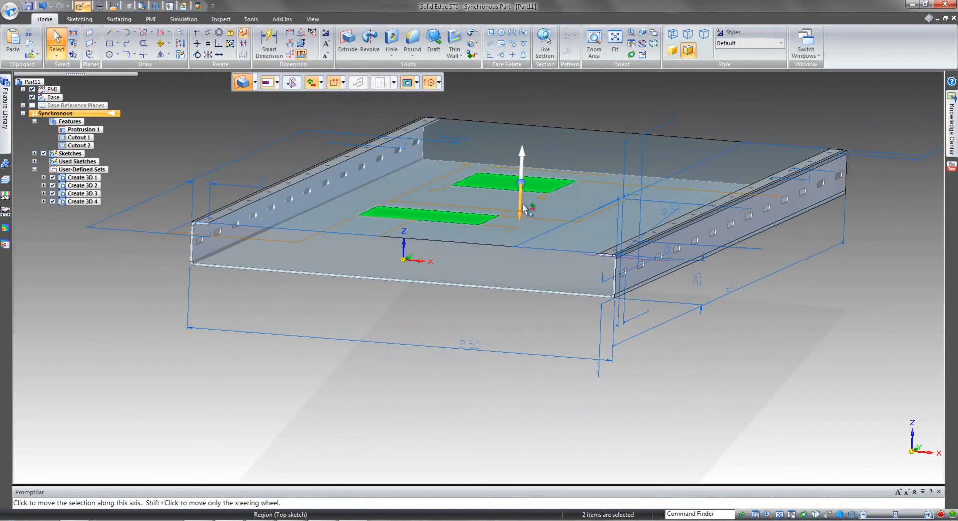
pyautogui.click(521, 204)
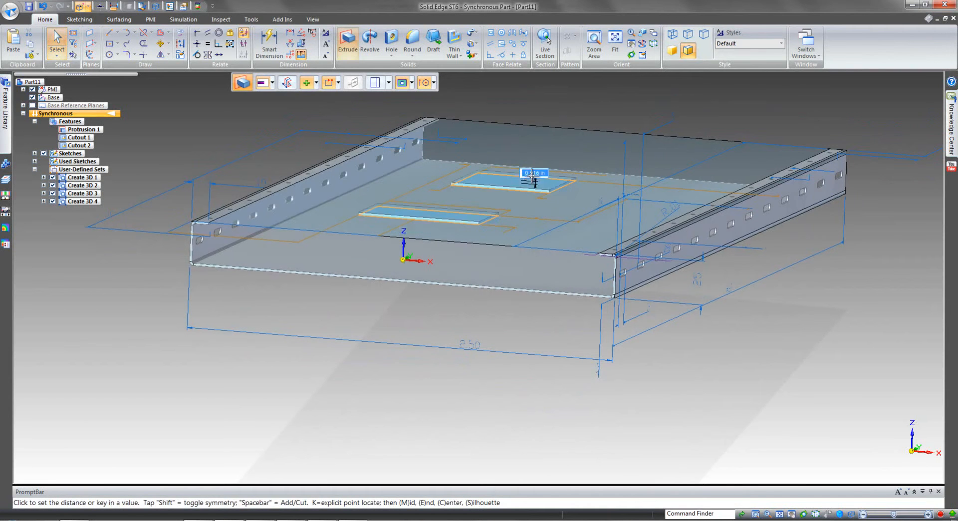
pyautogui.moveTo(531, 174); pyautogui.dragTo(534, 176, button='middle')
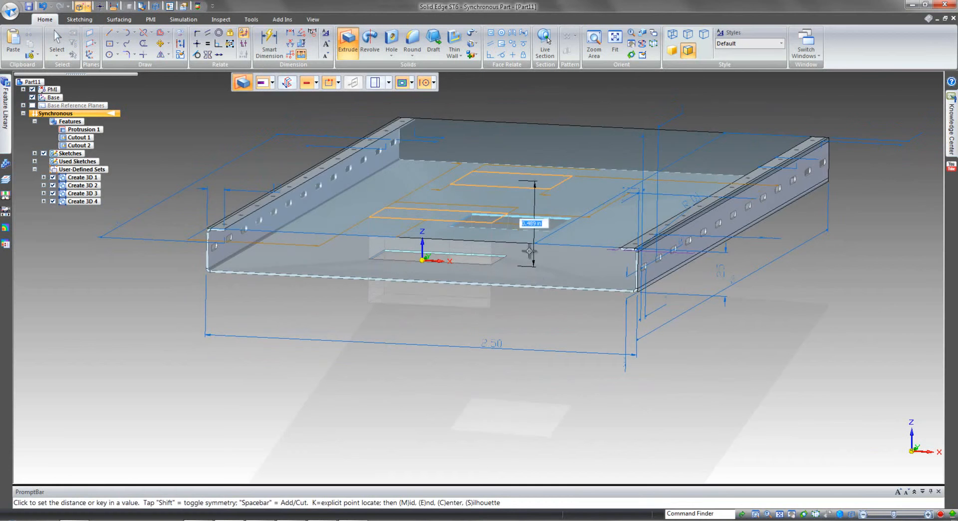
pyautogui.click(537, 298)
pyautogui.rightClick(557, 334)
pyautogui.press('Escape')
# Hide all the sketches so only the solid channel and its dimensions are displayed.
pyautogui.moveTo(746, 358); pyautogui.dragTo(360, 388, button='middle')
pyautogui.scroll(-4, 748, 363)
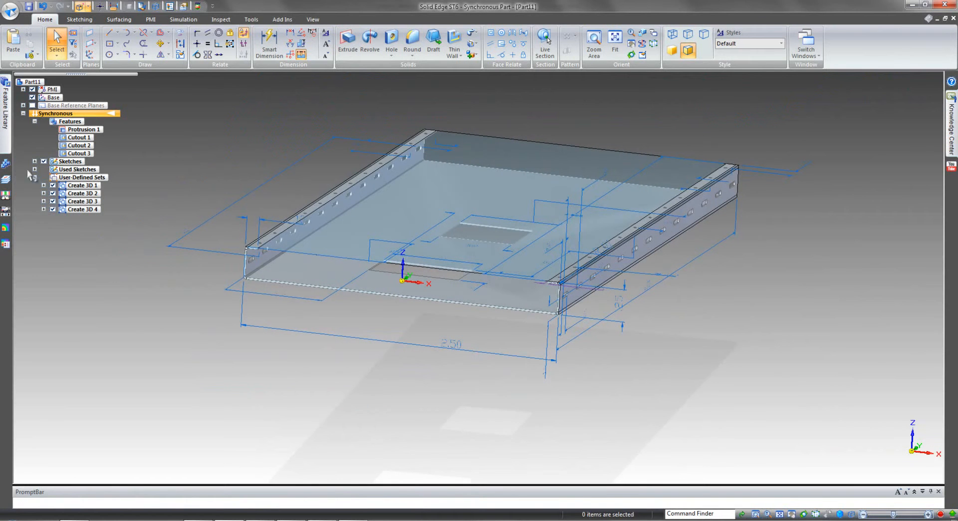
pyautogui.click(44, 161)
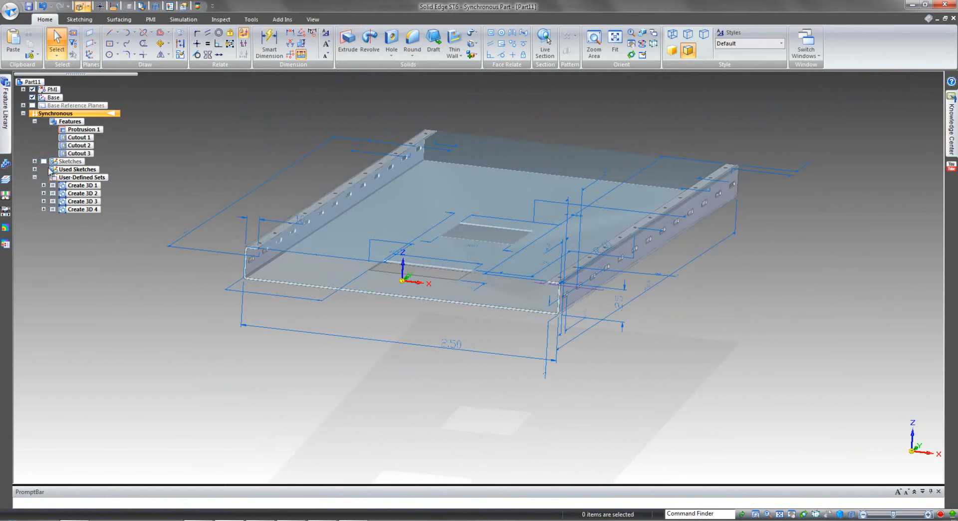
pyautogui.moveTo(205, 374)
pyautogui.mouseDown(button='middle')
pyautogui.moveTo(556, 394)
pyautogui.moveTo(592, 386)
pyautogui.mouseUp(button='middle')
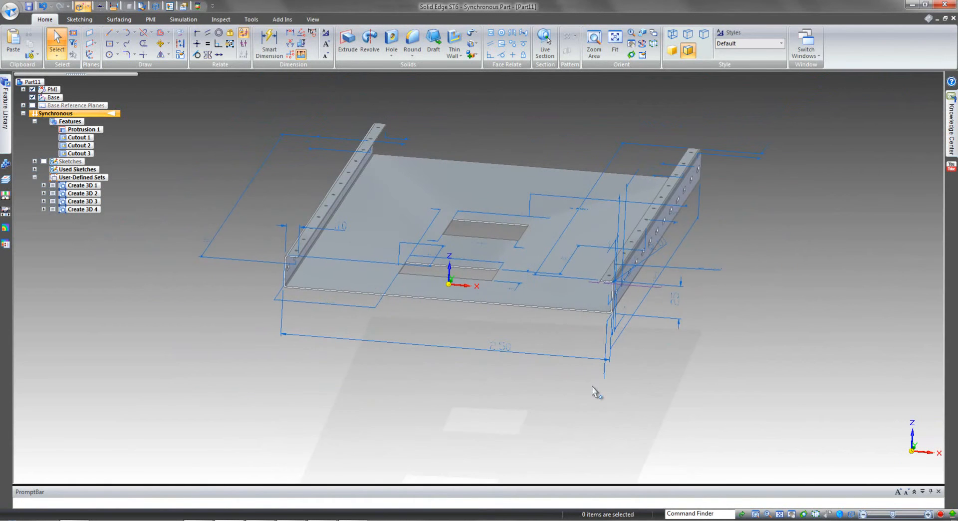
# Test the 2.50 overall width dimension by changing it to 2.750 in, and return it to 2.500 in.
pyautogui.moveTo(664, 383); pyautogui.dragTo(666, 384, button='middle')
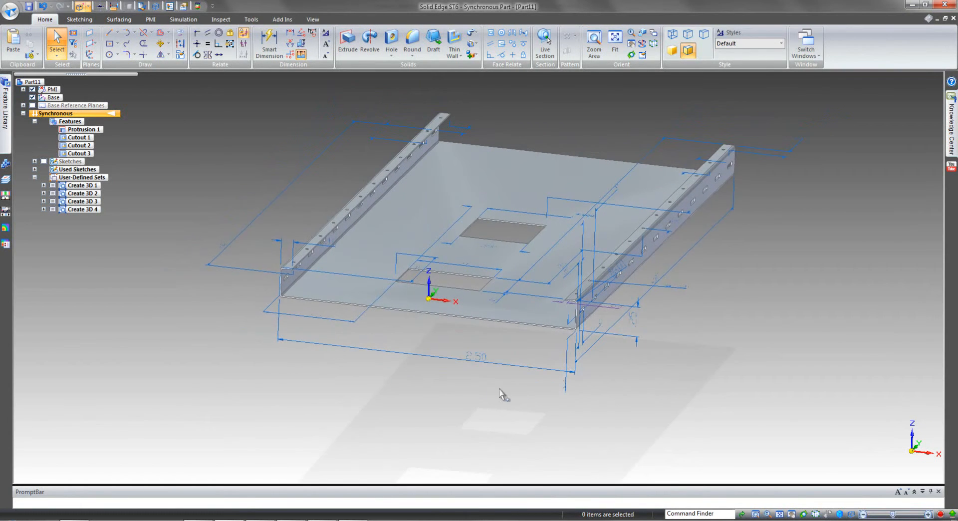
pyautogui.click(474, 358)
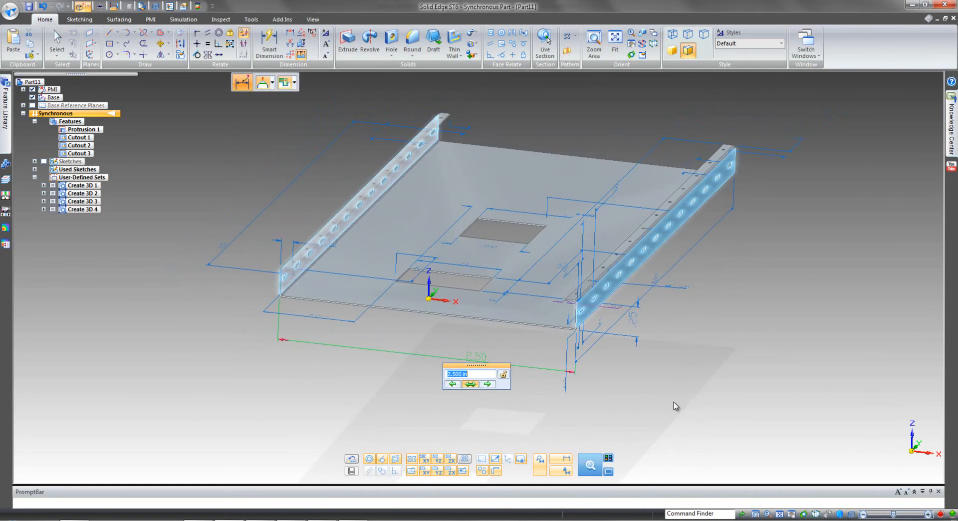
pyautogui.moveTo(641, 390); pyautogui.dragTo(664, 387, button='middle')
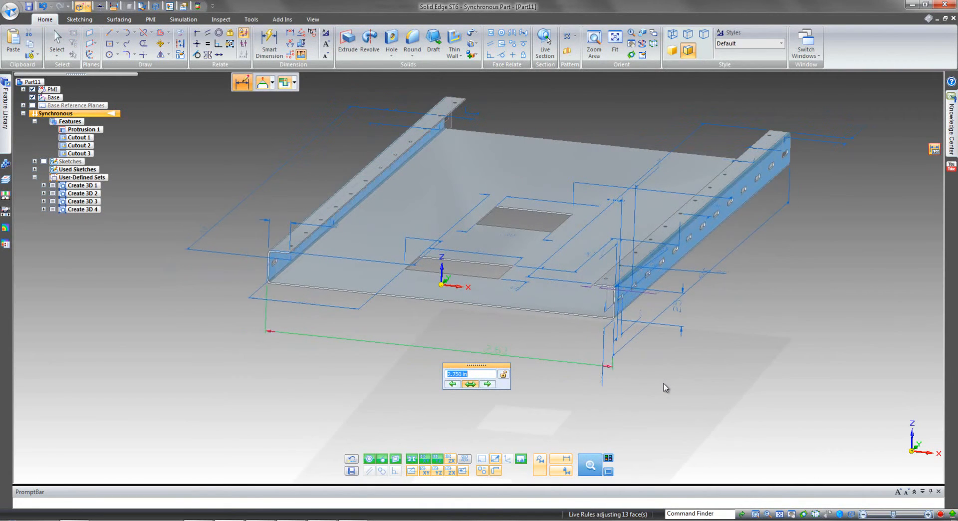
pyautogui.scroll(1, 666, 387)
pyautogui.scroll(-1, 666, 388)
pyautogui.scroll(1, 666, 388)
pyautogui.scroll(1, 666, 387)
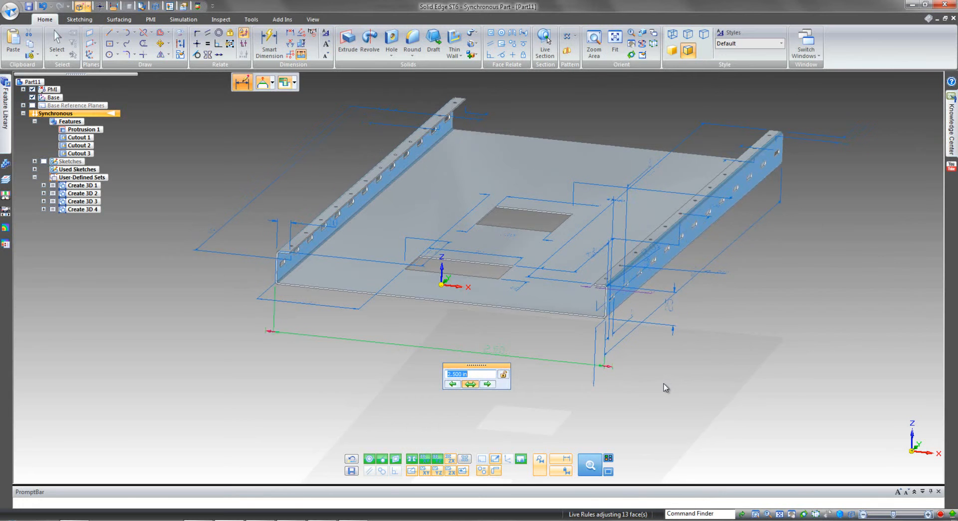
pyautogui.click(664, 384)
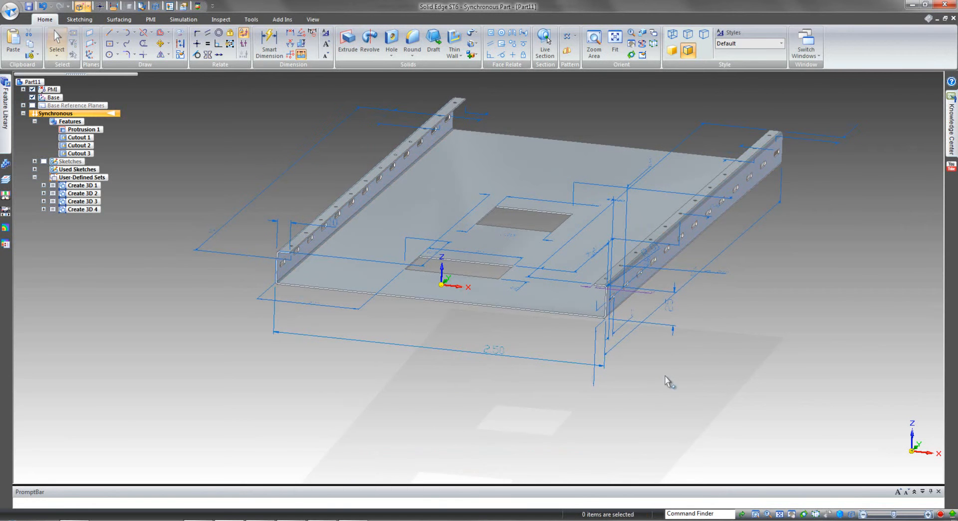
# Lock the 0.100 in width dimension of the left lip.
pyautogui.scroll(3, 669, 384)
pyautogui.scroll(5, 257, 393)
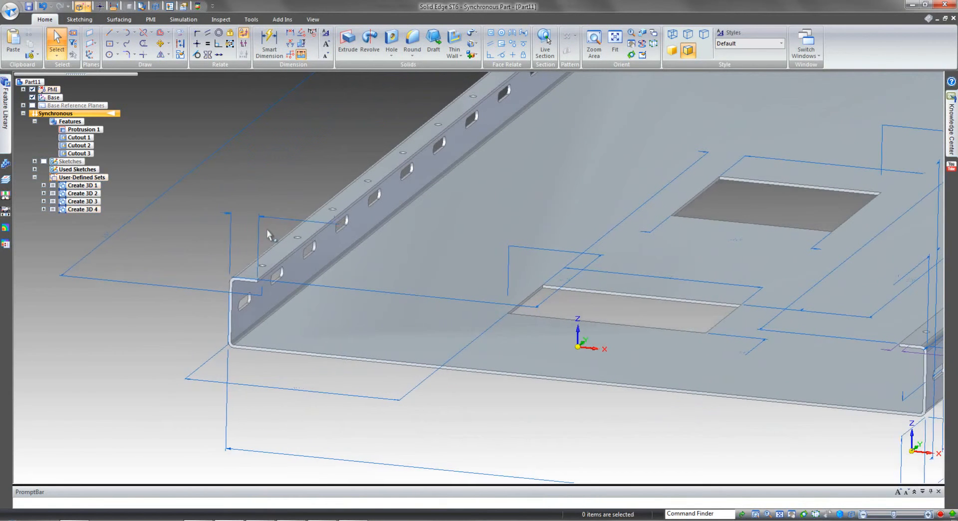
pyautogui.moveTo(271, 221); pyautogui.dragTo(250, 219, button='middle')
pyautogui.click(251, 220)
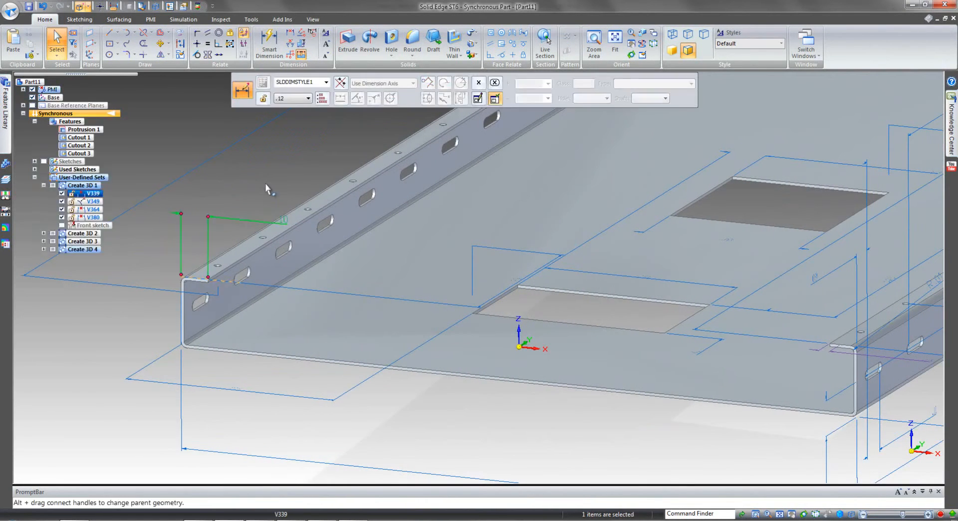
pyautogui.keyDown('shift'); pyautogui.moveTo(265, 184); pyautogui.dragTo(271, 199, button='middle'); pyautogui.keyUp('shift')
pyautogui.scroll(1, 278, 206)
pyautogui.click(277, 207)
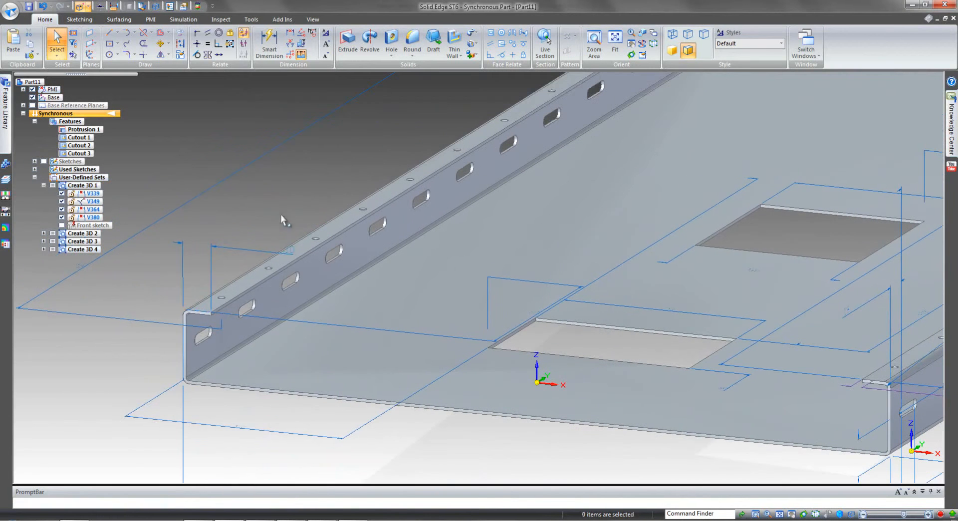
pyautogui.click(294, 252)
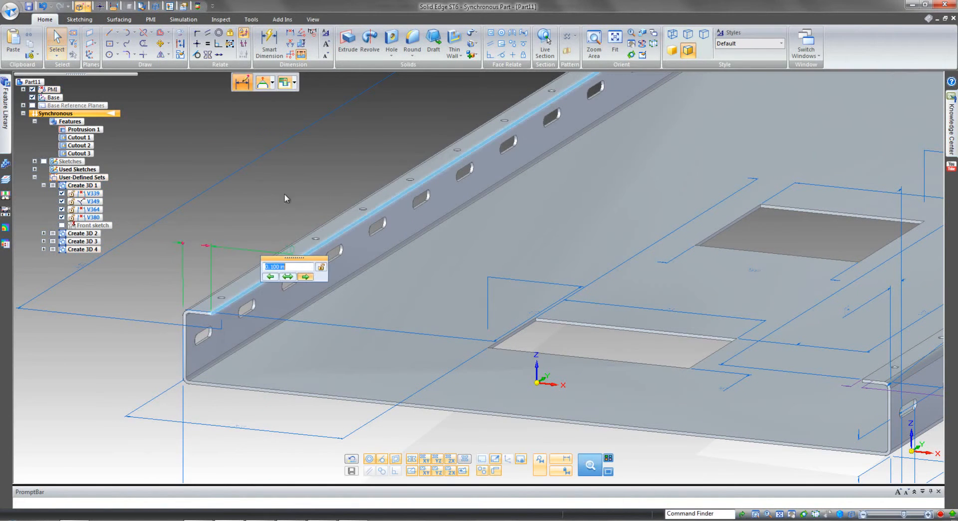
pyautogui.click(321, 268)
pyautogui.click(274, 194)
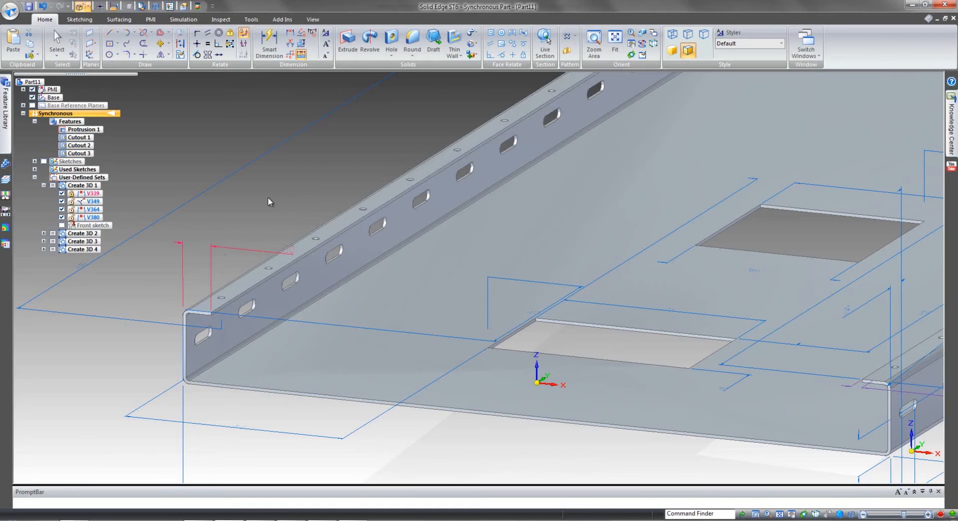
# Reattach the .04 dimension at the right lip's front end from the sketch point to the first hole's centre.
pyautogui.keyDown('shift'); pyautogui.moveTo(237, 367); pyautogui.dragTo(671, 410, button='middle'); pyautogui.keyUp('shift')
pyautogui.click(708, 362)
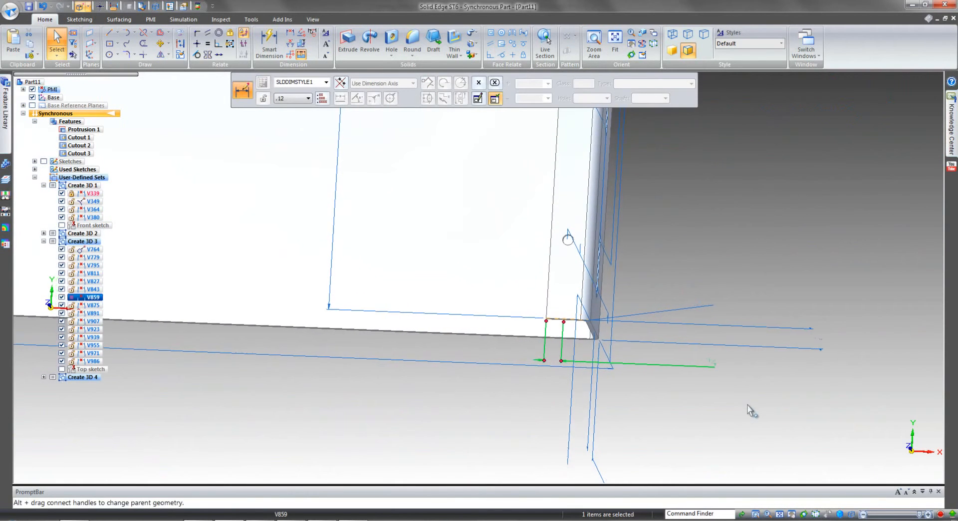
pyautogui.click(728, 389)
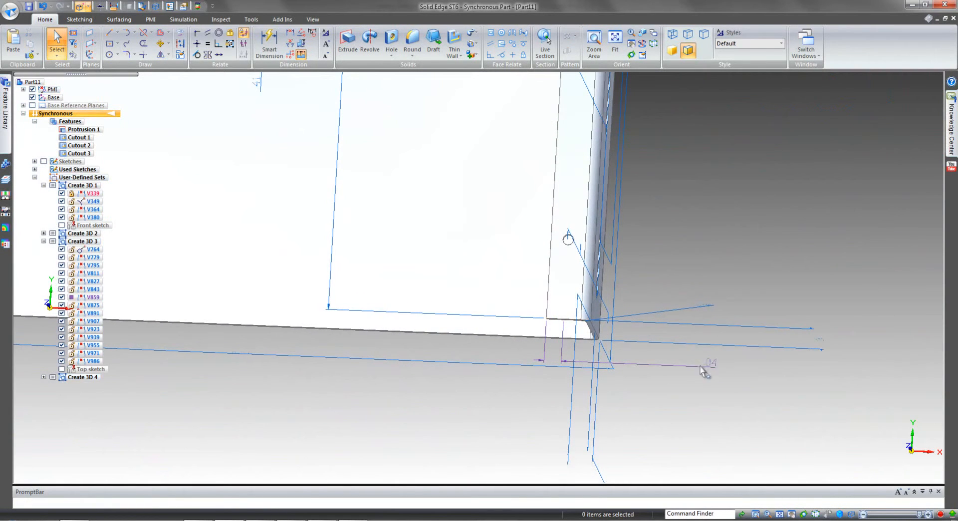
pyautogui.scroll(2, 733, 399)
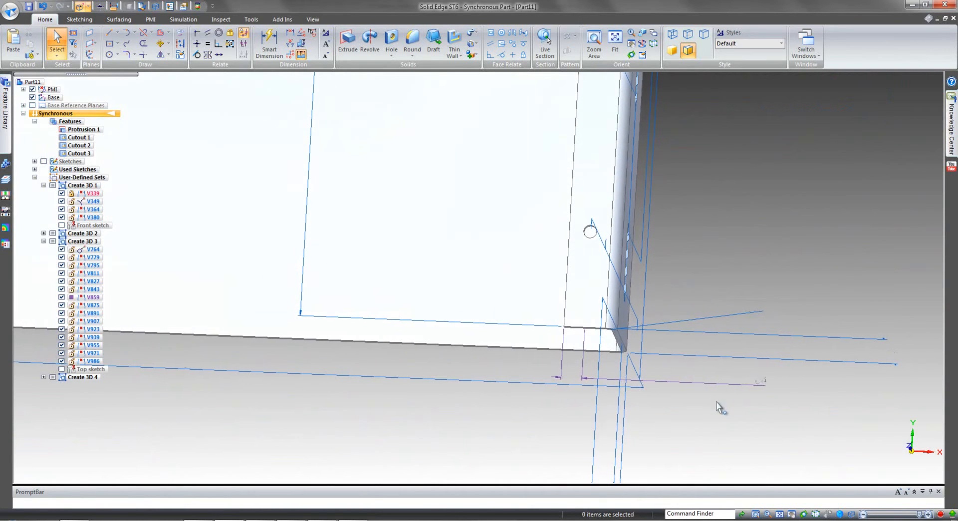
pyautogui.click(758, 383)
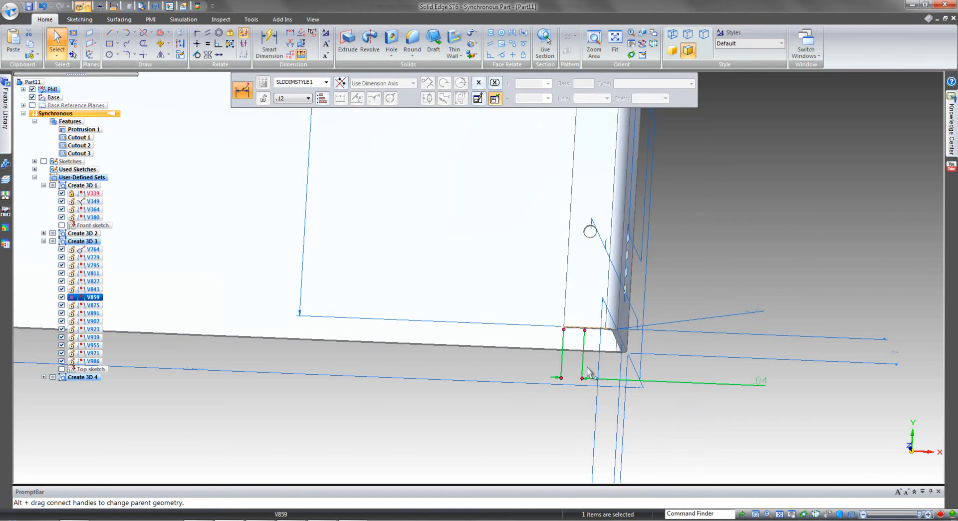
pyautogui.moveTo(585, 329); pyautogui.dragTo(590, 234)
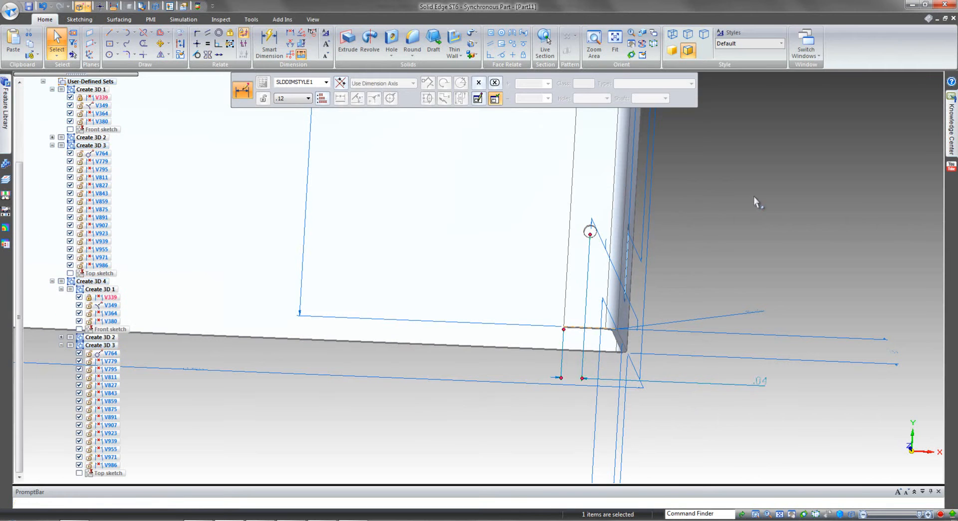
pyautogui.click(695, 198)
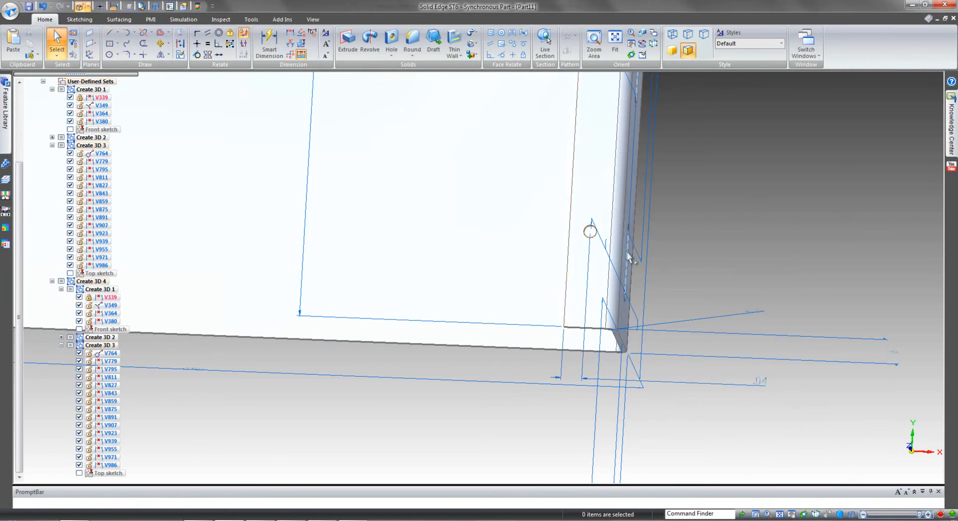
# Lock the .04 dimension between the right lip's inner edge and its first hole.
pyautogui.click(762, 380)
pyautogui.click(791, 398)
pyautogui.click(835, 401)
# Vary the channel's overall width through 2.750 in with the lip dimensions locked, and restore it to 2.500 in.
pyautogui.moveTo(835, 398); pyautogui.dragTo(754, 412, button='middle')
pyautogui.scroll(-3, 753, 414)
pyautogui.scroll(-5, 754, 419)
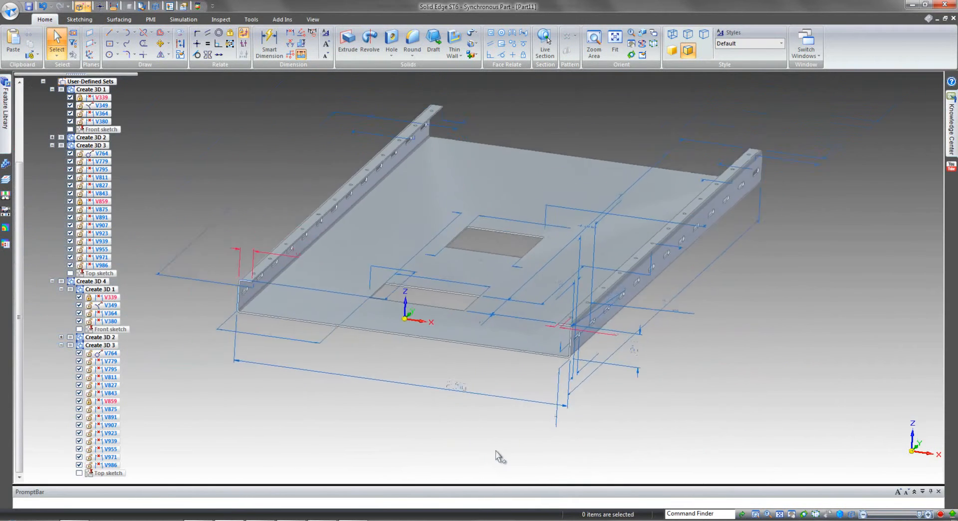
pyautogui.click(460, 384)
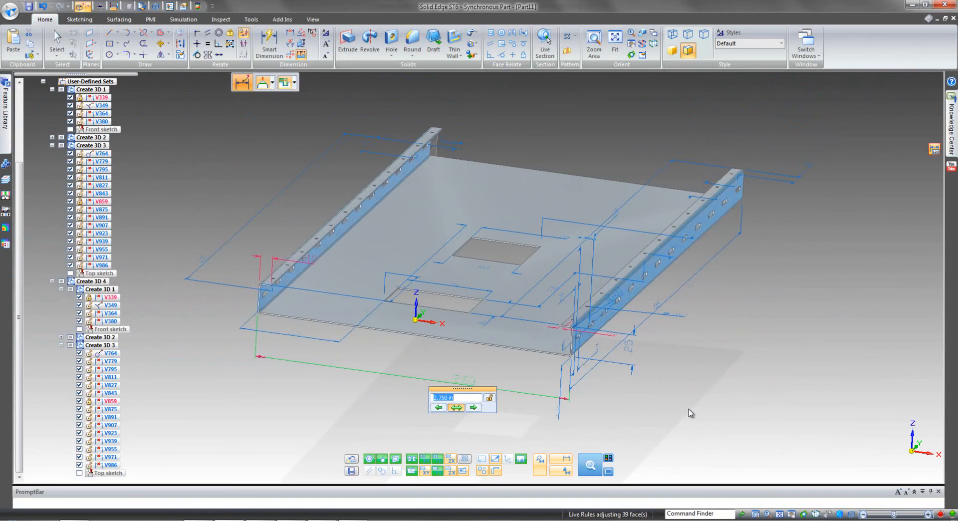
pyautogui.scroll(1, 690, 413)
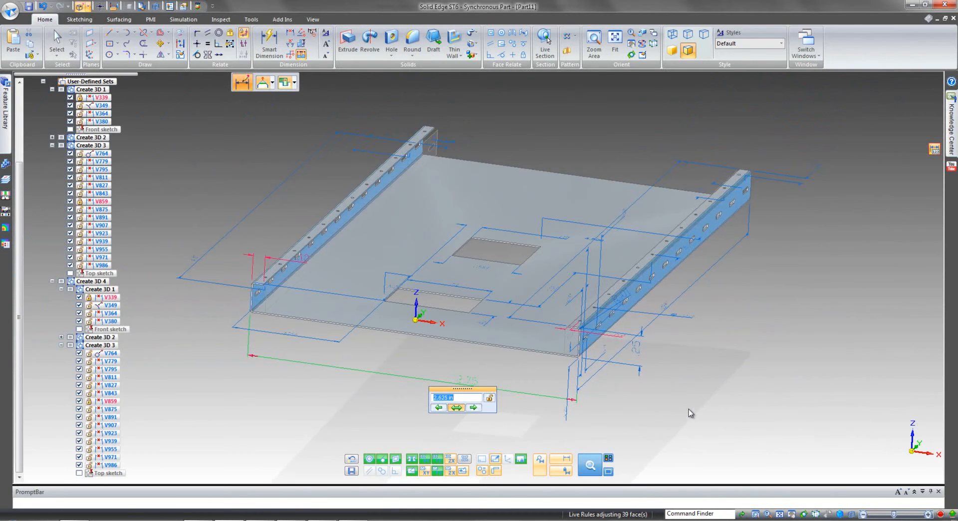
pyautogui.scroll(-1, 690, 413)
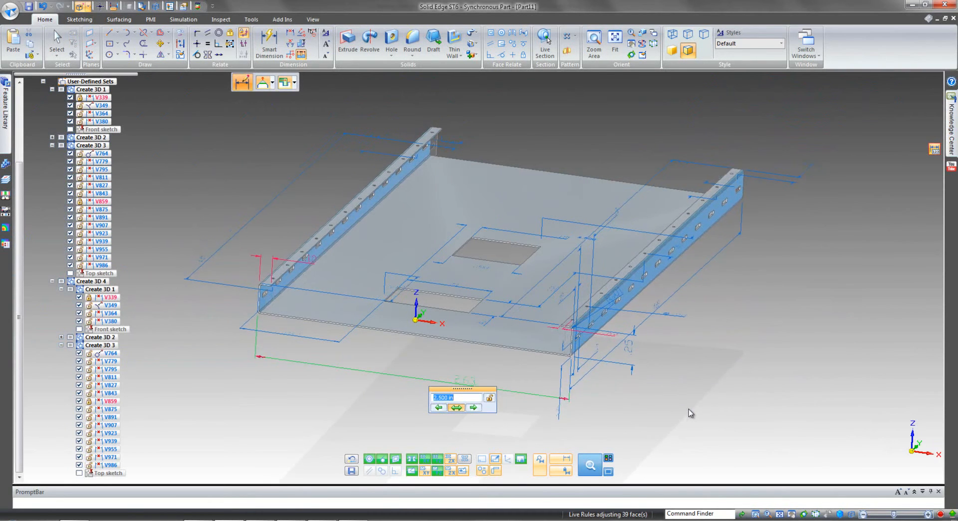
pyautogui.click(741, 400)
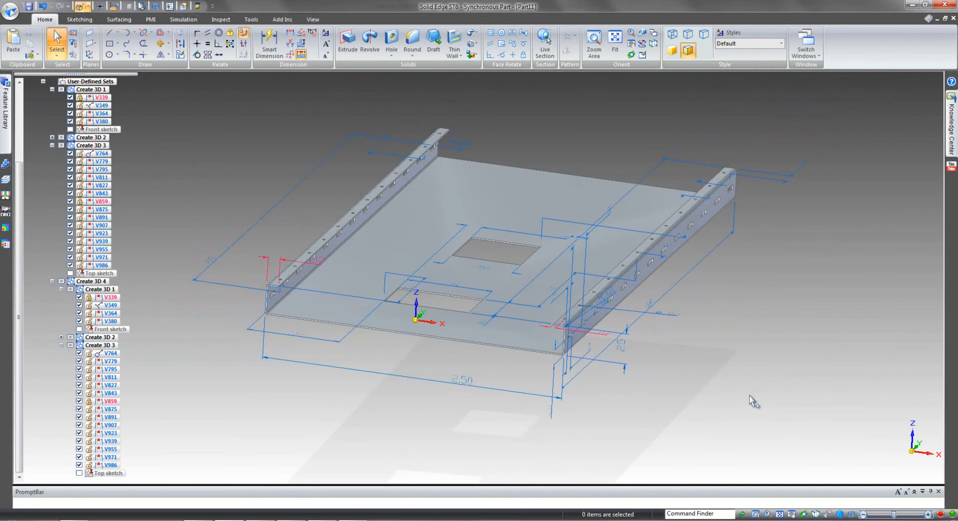
# Transform the part into a Synchronous Sheet Metal document, using the channel's floor as the base face.
pyautogui.scroll(-3, 753, 403)
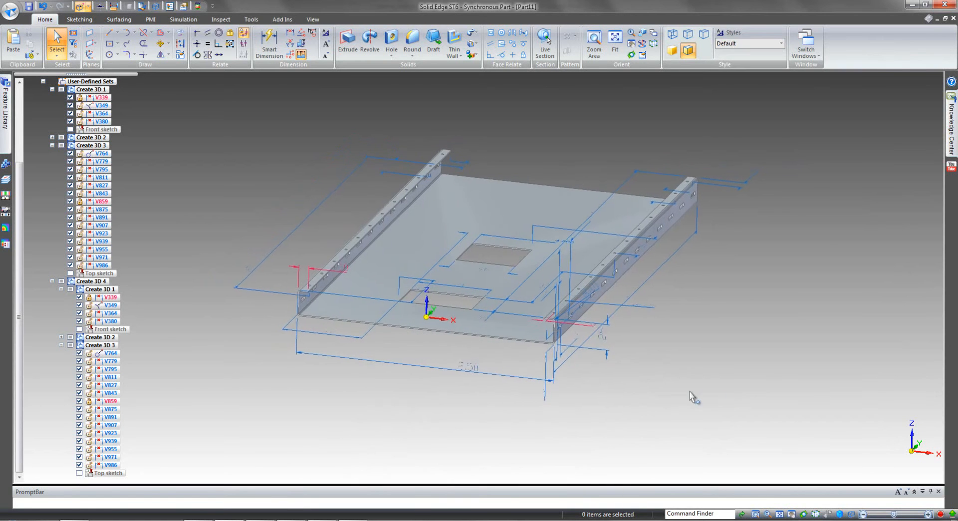
pyautogui.scroll(-1, 614, 394)
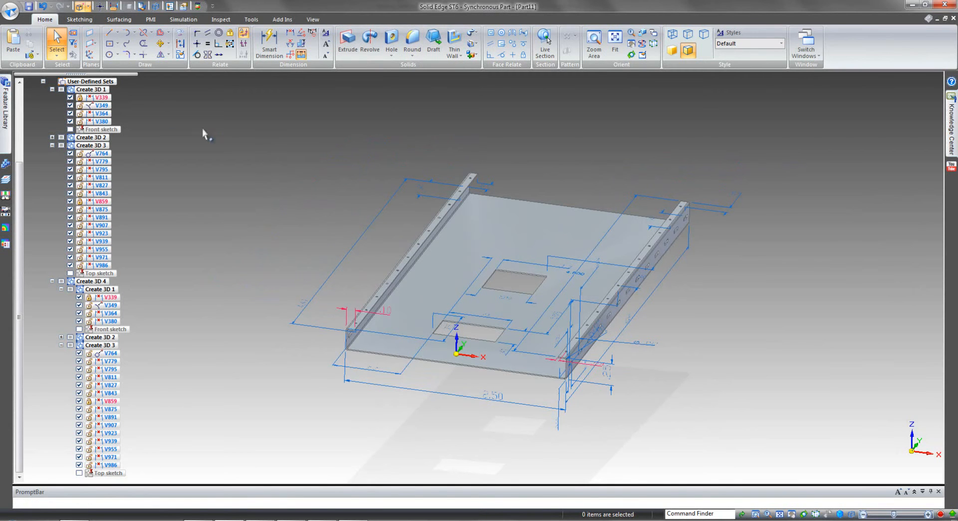
pyautogui.click(51, 88)
pyautogui.click(43, 122)
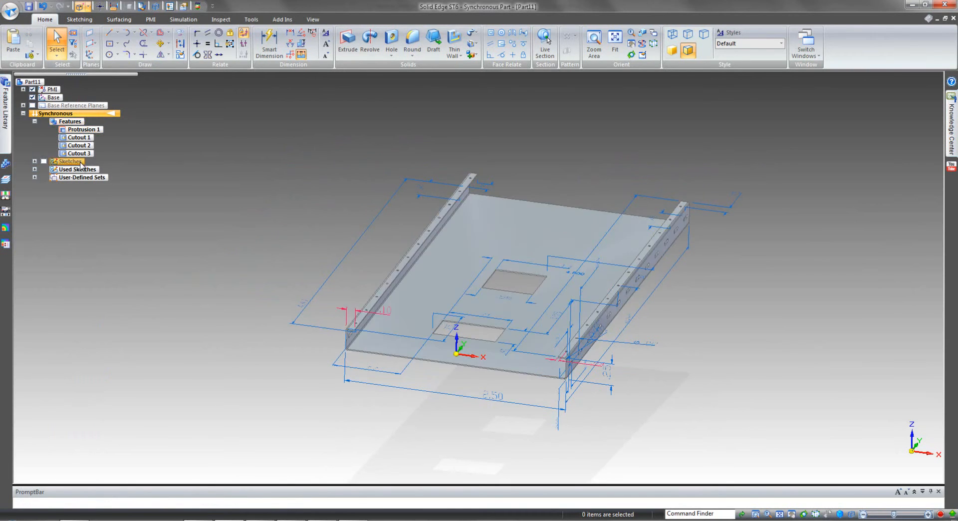
pyautogui.click(10, 10)
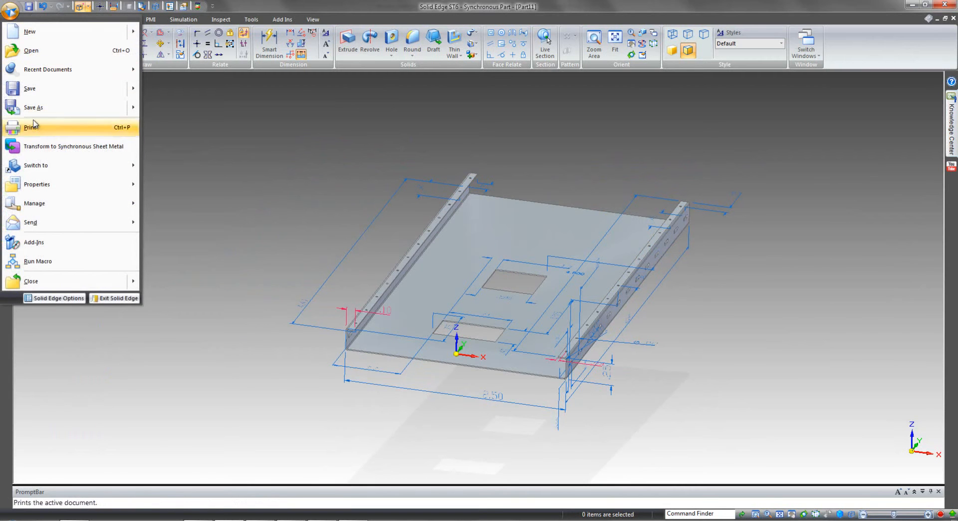
pyautogui.click(39, 146)
pyautogui.click(510, 214)
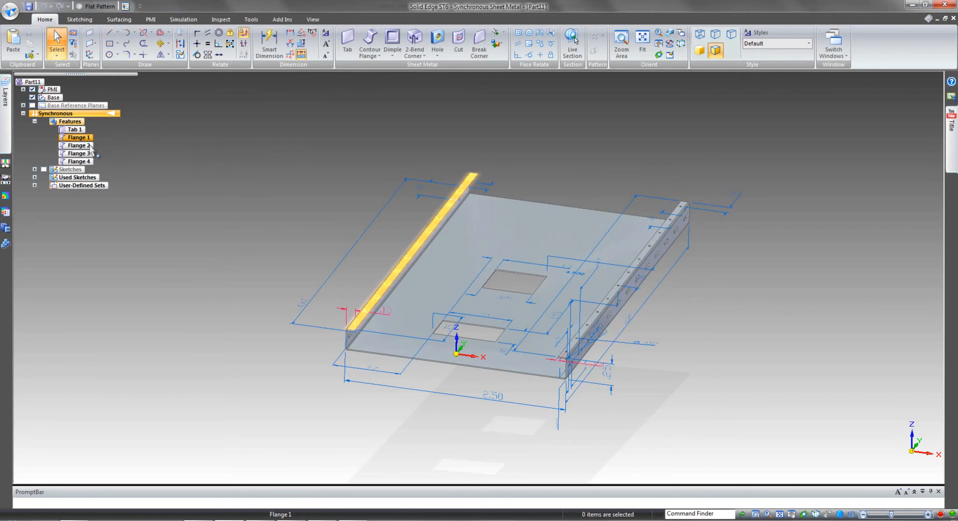
# Recognize the 0.025 in holes along both lips as a hole feature, keeping the Simple type and inch units.
pyautogui.moveTo(195, 305); pyautogui.dragTo(276, 144, button='middle')
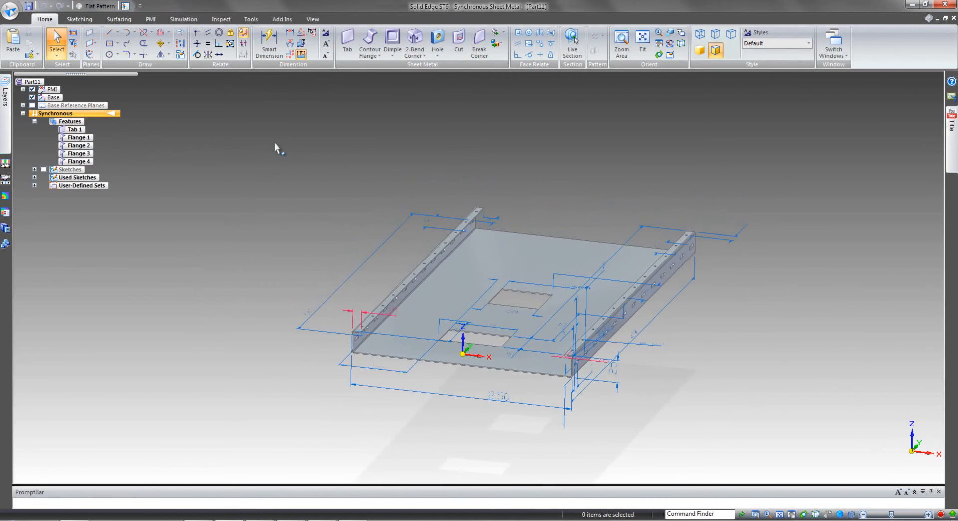
pyautogui.click(437, 54)
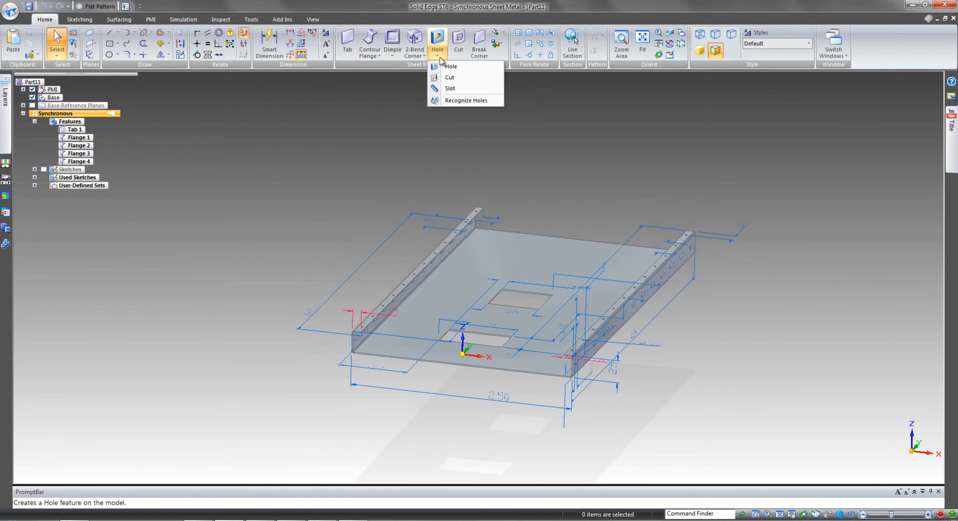
pyautogui.click(460, 101)
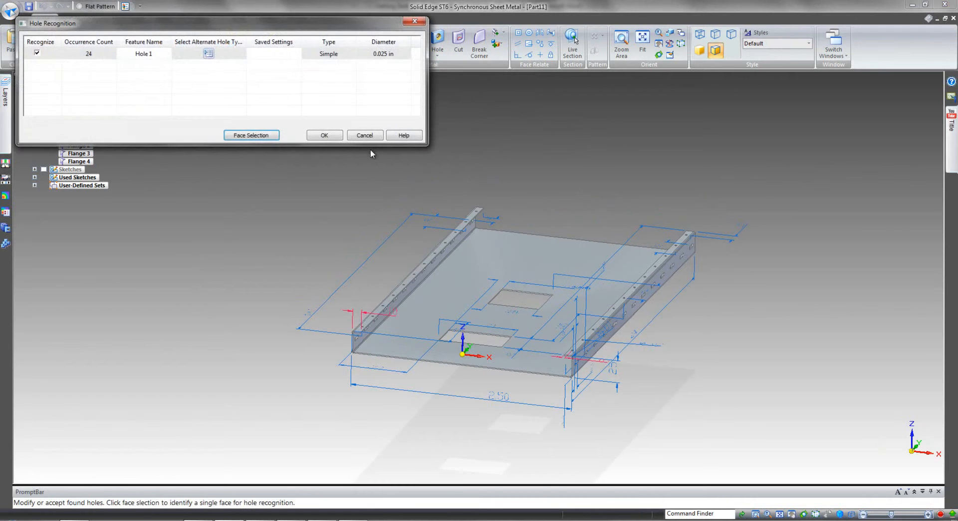
pyautogui.click(209, 54)
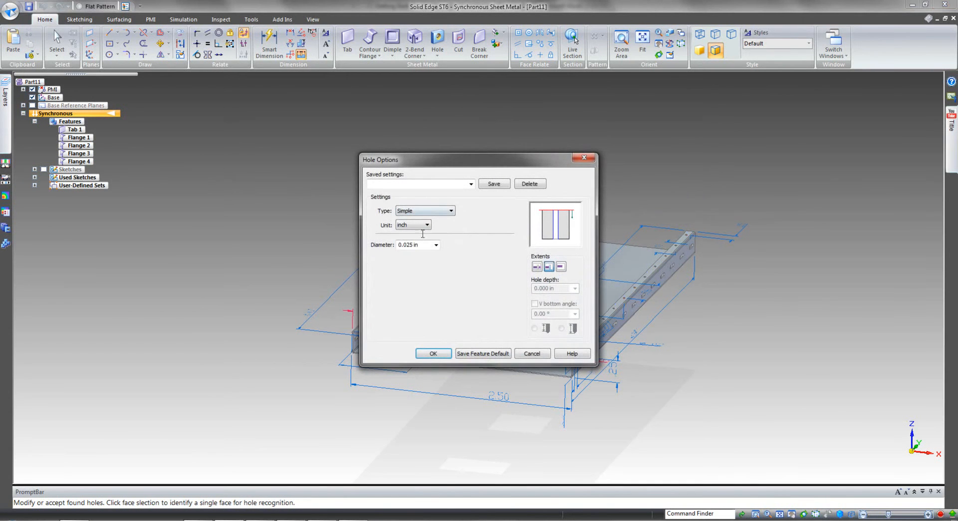
pyautogui.click(433, 353)
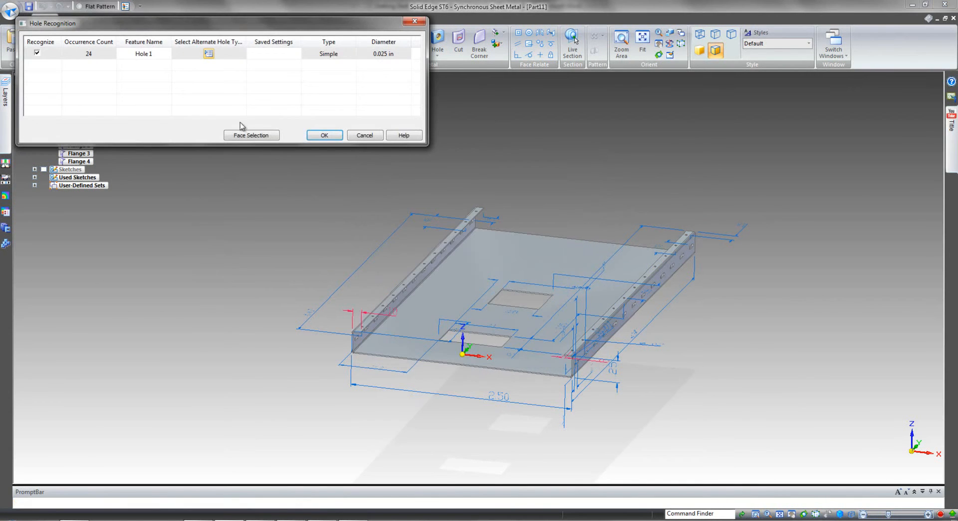
pyautogui.click(325, 136)
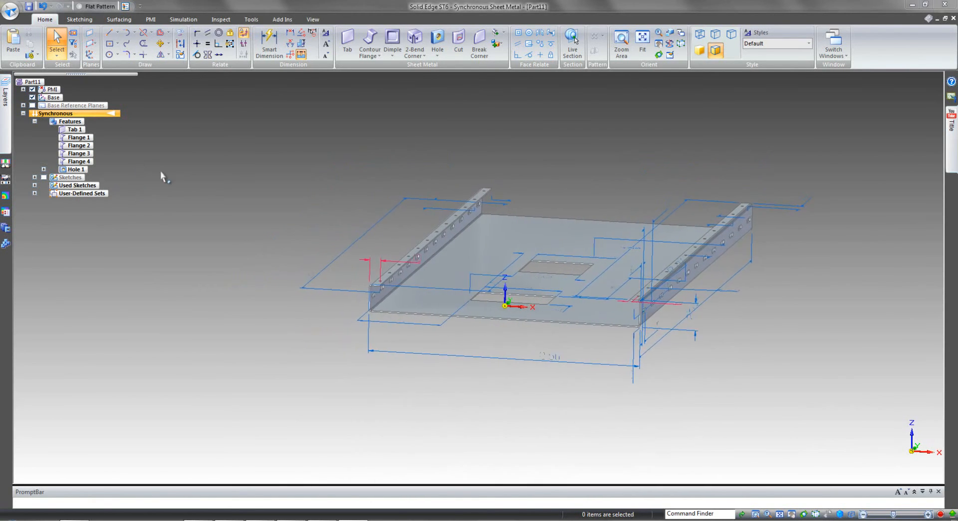
# Hide the PMI dimensions and create a flat pattern of the channel from its floor face.
pyautogui.click(32, 89)
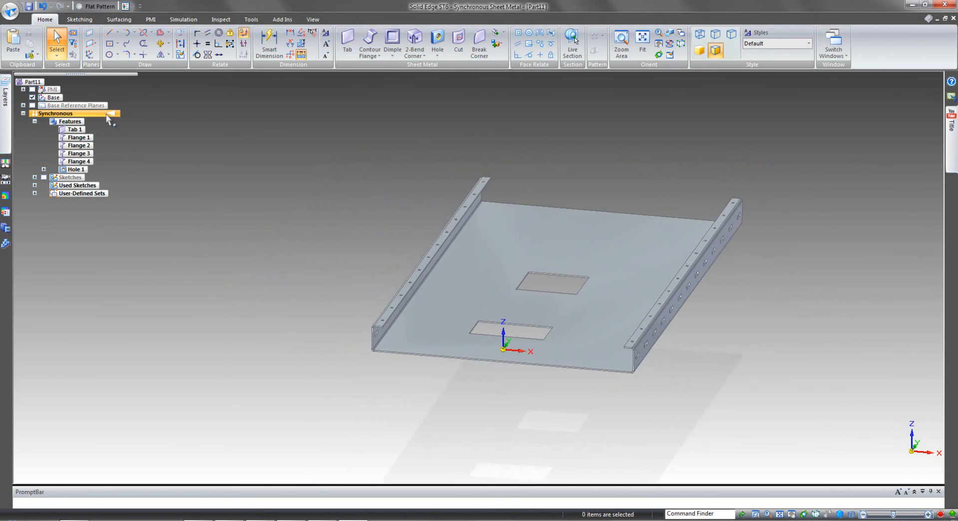
pyautogui.click(251, 19)
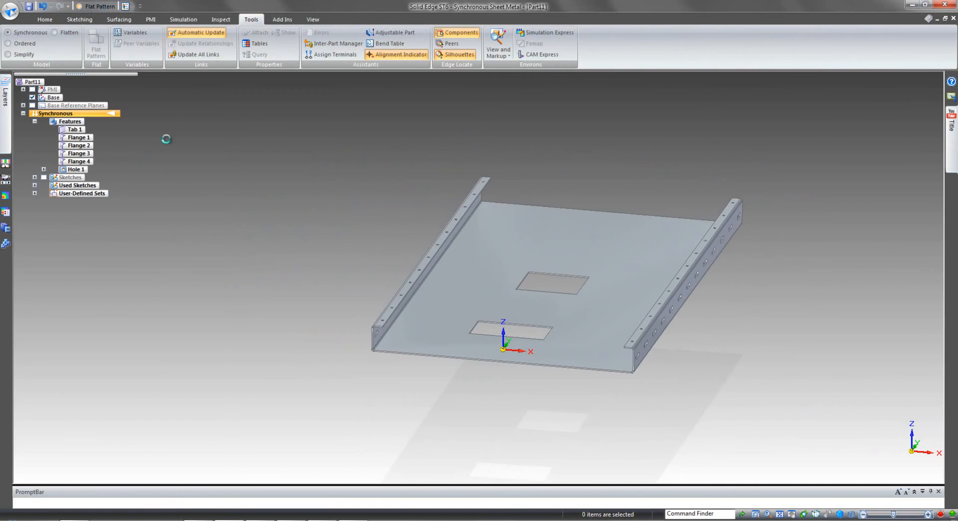
pyautogui.click(530, 226)
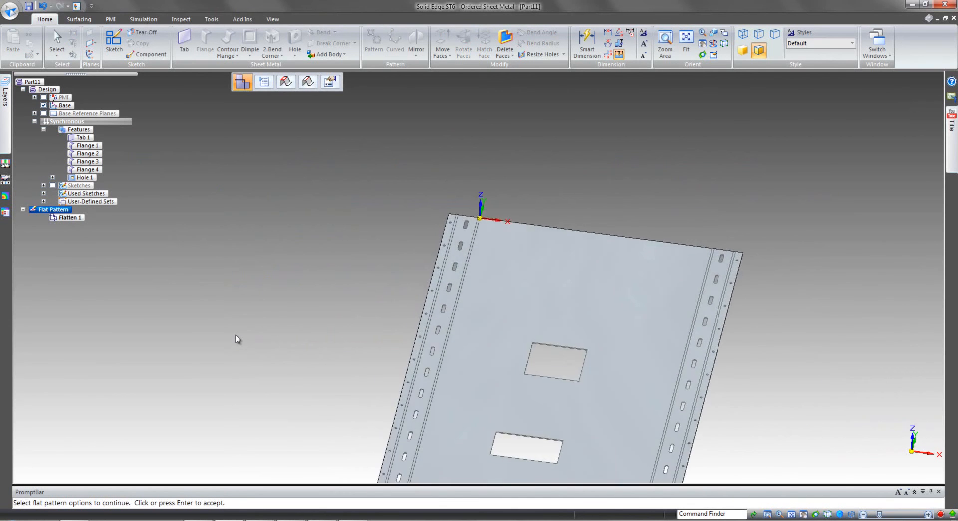
# Return from the flat pattern to the synchronous model and show its PMI dimensions again.
pyautogui.click(110, 123)
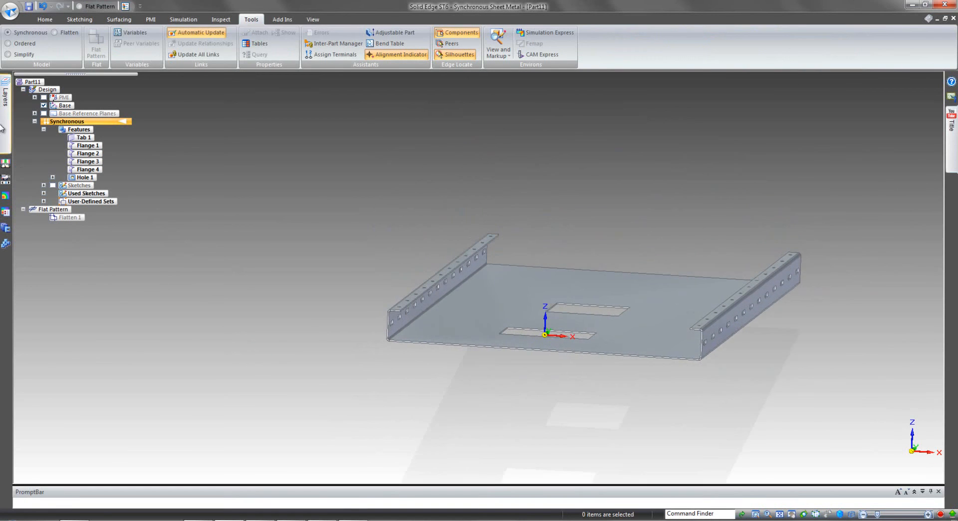
pyautogui.click(44, 97)
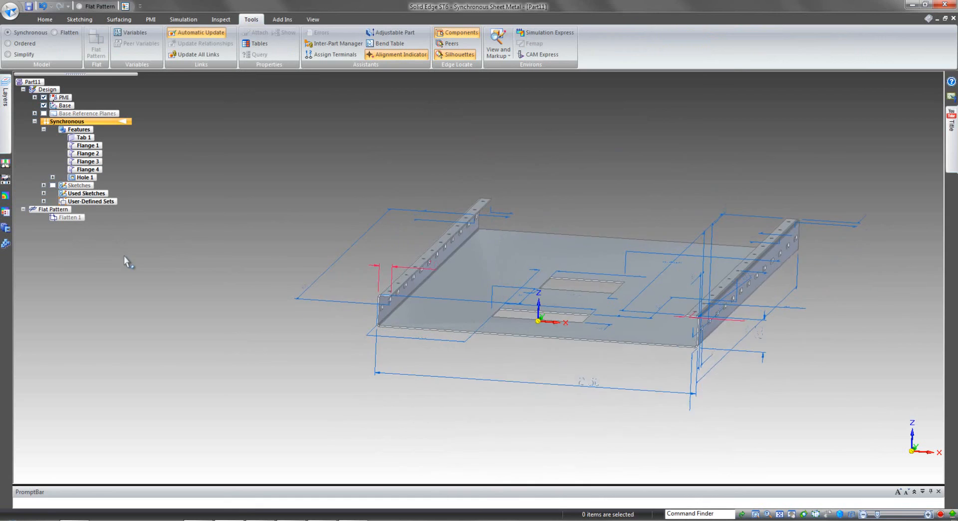